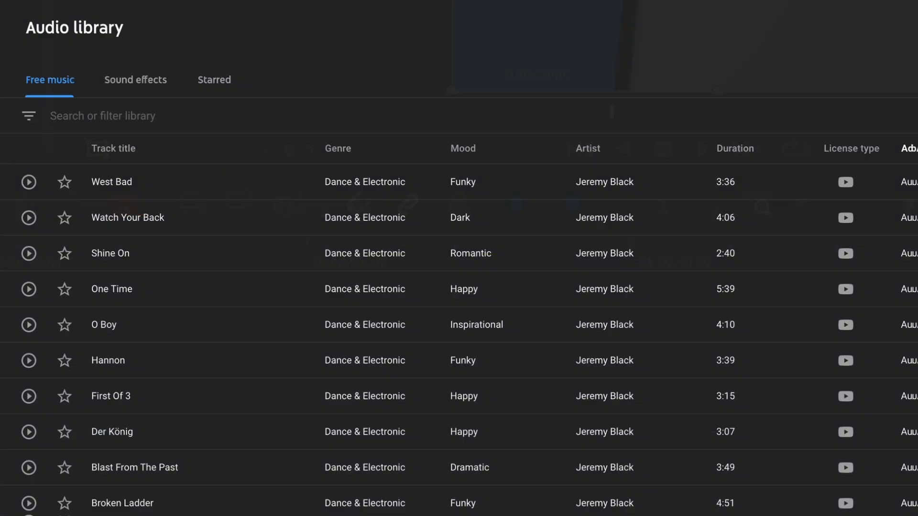
# Browse the free music in YouTube's Audio library and the YouTube channel results for copyright free music
pyautogui.scroll(-5, 849, 420)
pyautogui.scroll(-7, 459, 287)
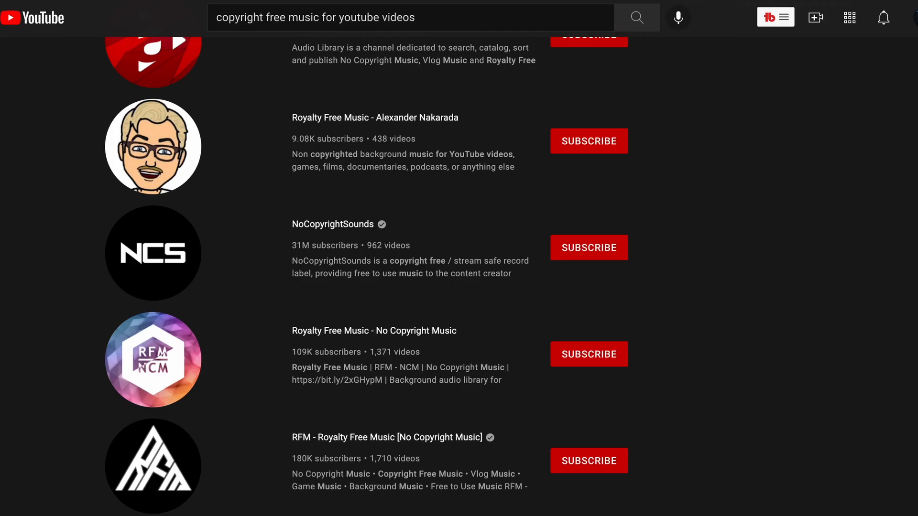
pyautogui.scroll(-4, 367, 276)
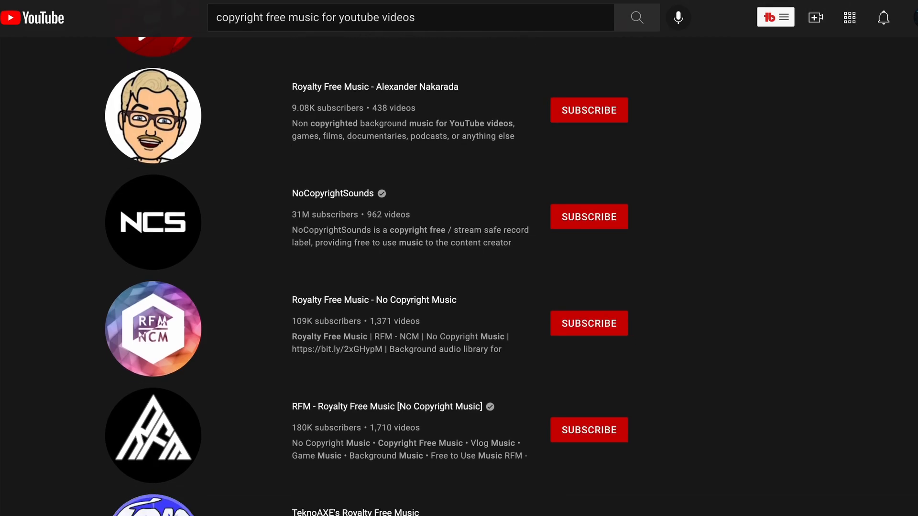
pyautogui.scroll(-3, 368, 276)
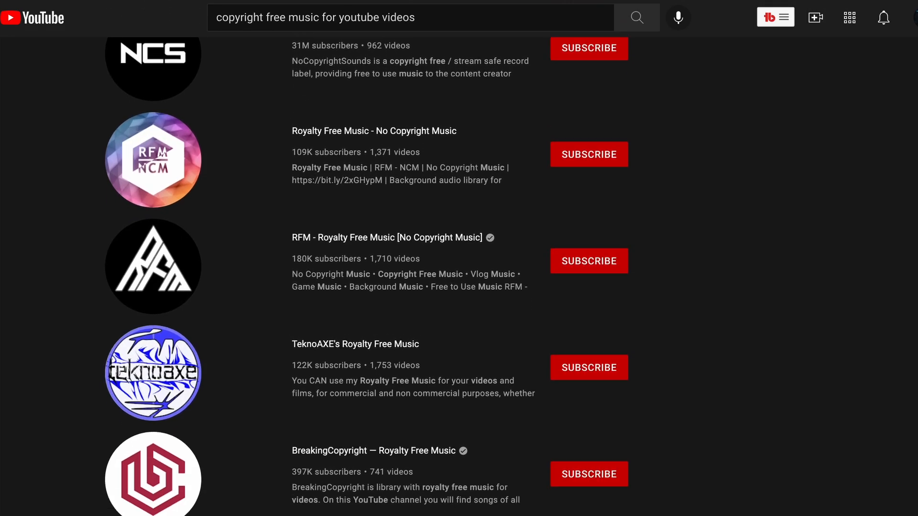
pyautogui.scroll(-3, 368, 276)
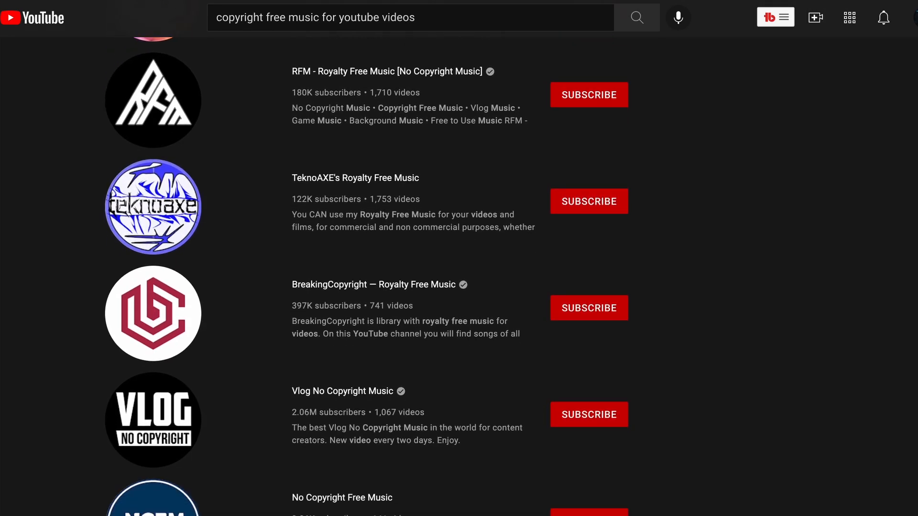
pyautogui.scroll(-1, 367, 276)
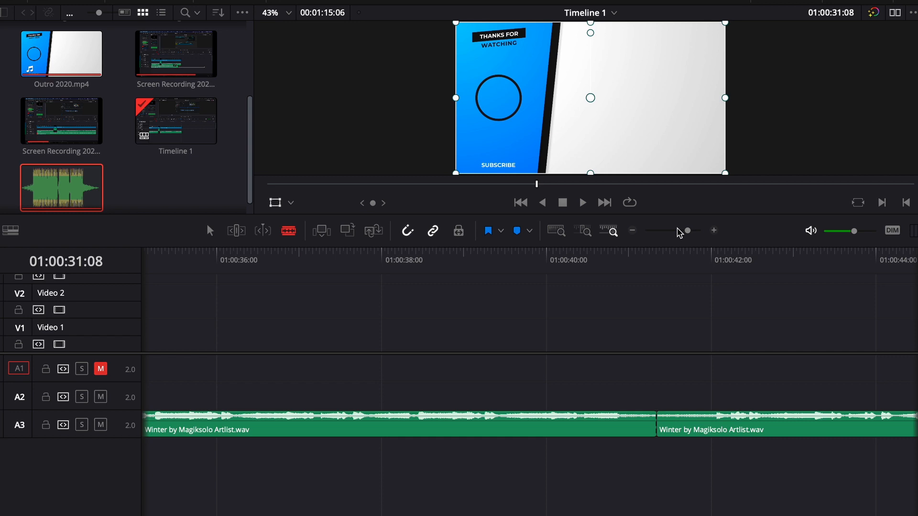
# Switch to DaVinci Resolve and select the middle section of the Winter music clip on track A3
pyautogui.moveTo(682, 231); pyautogui.dragTo(679, 233)
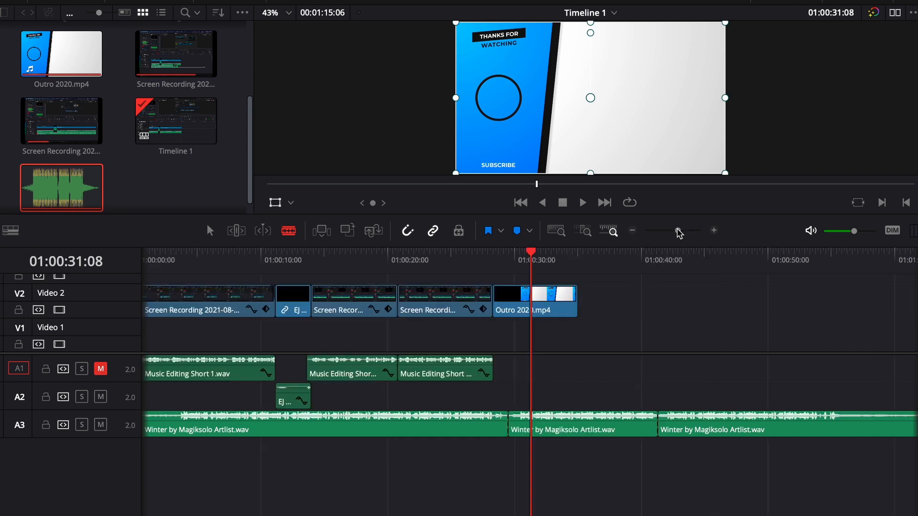
pyautogui.hscroll(4, 645, 431)
pyautogui.press('a')
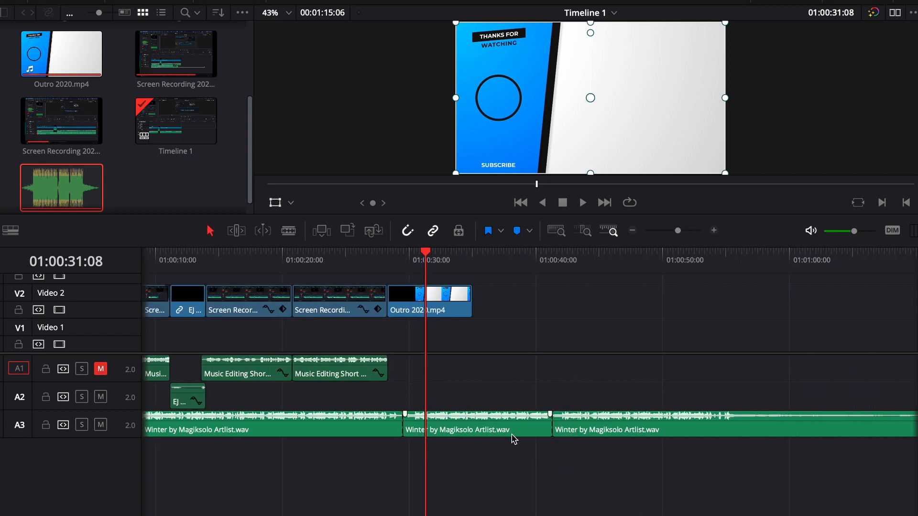
pyautogui.click(495, 432)
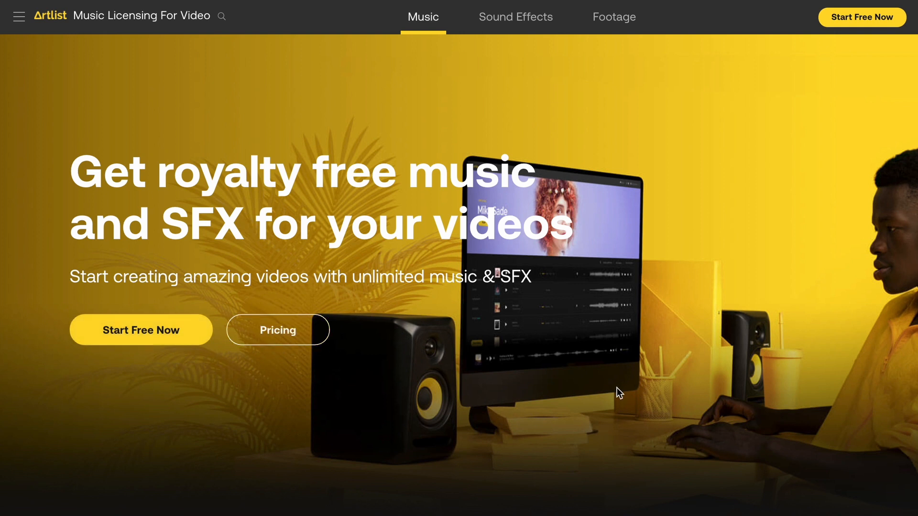
# Browse the music licensing page and track list on the Artlist website and preview the track Momentum
pyautogui.scroll(-7, 617, 388)
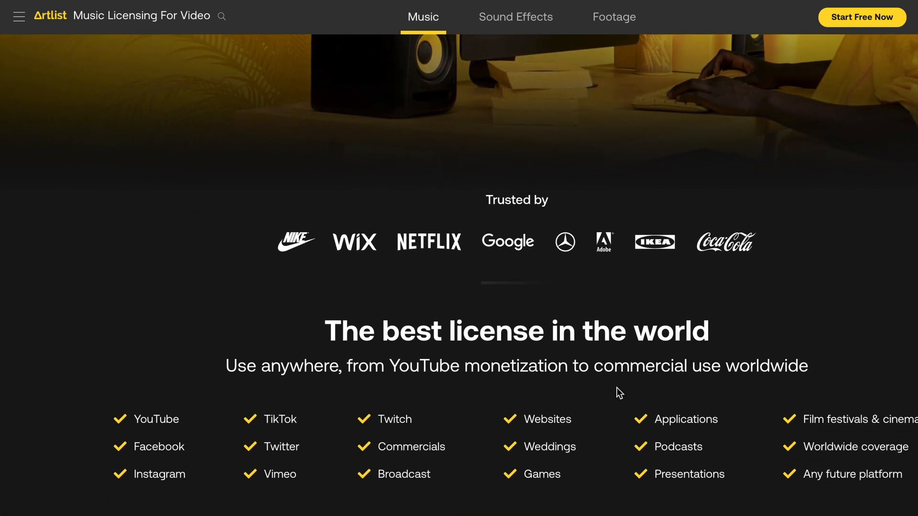
pyautogui.scroll(-7, 616, 389)
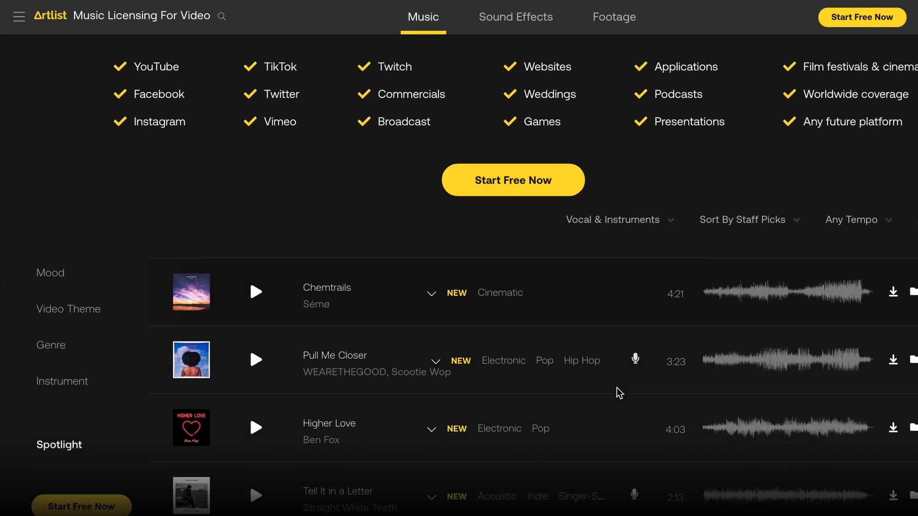
pyautogui.scroll(-4, 620, 393)
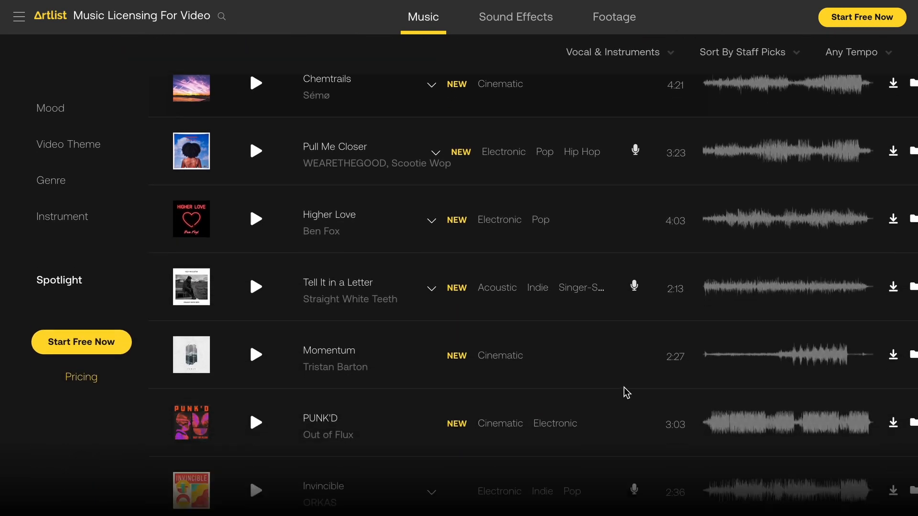
pyautogui.scroll(-4, 830, 379)
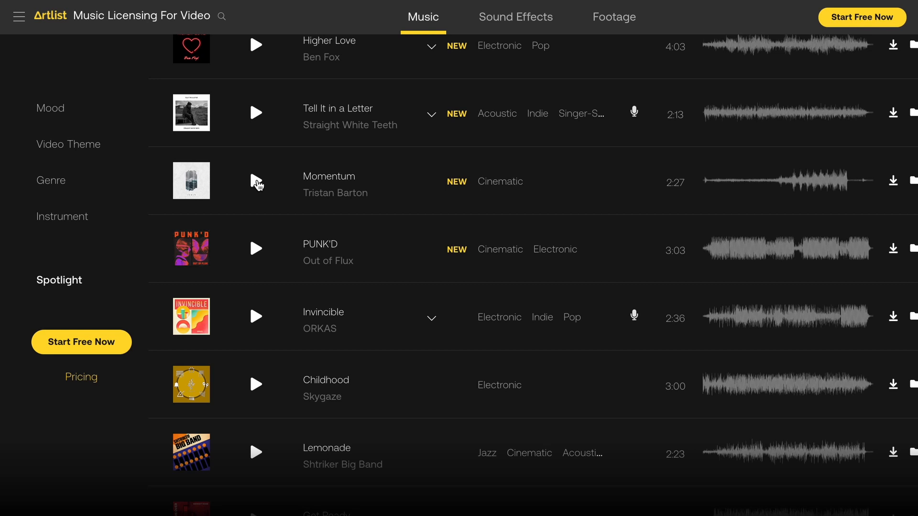
pyautogui.click(256, 181)
pyautogui.click(257, 182)
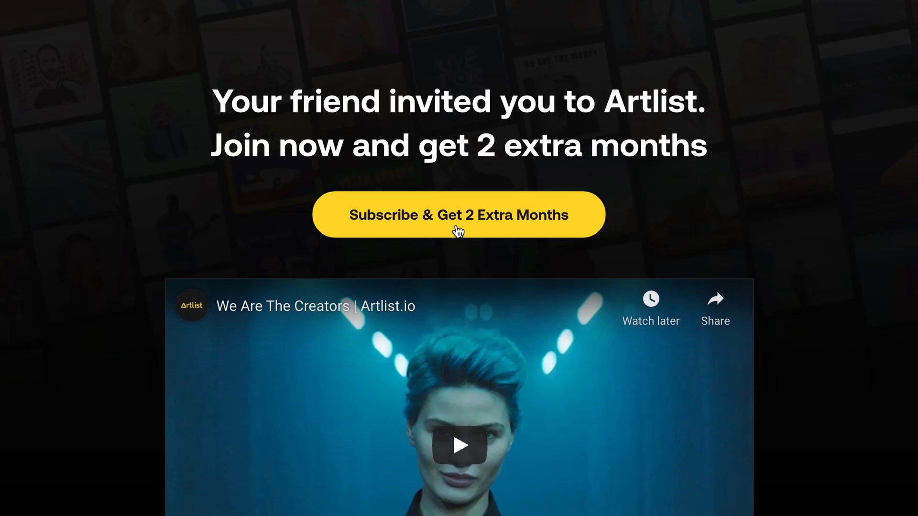
# Review Artlist's referral offer page, including what the subscription contains and its pricing
pyautogui.scroll(-14, 459, 259)
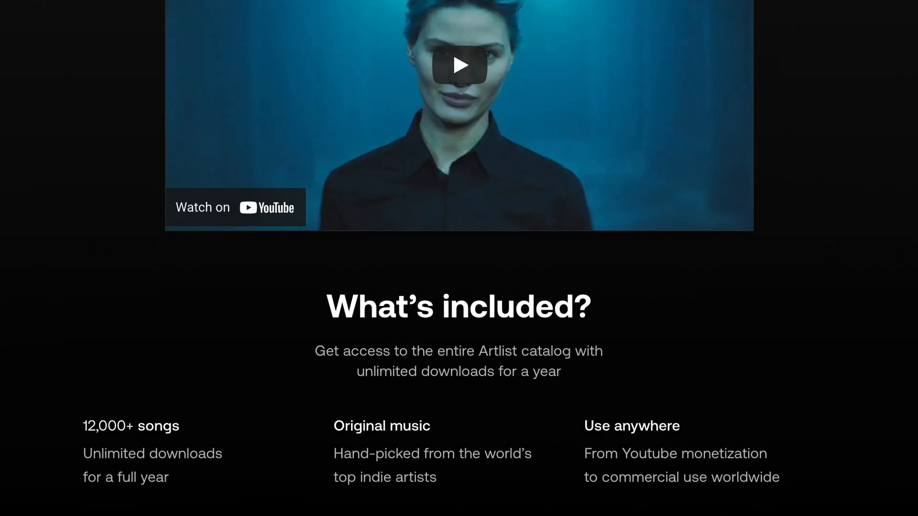
pyautogui.scroll(-6, 459, 258)
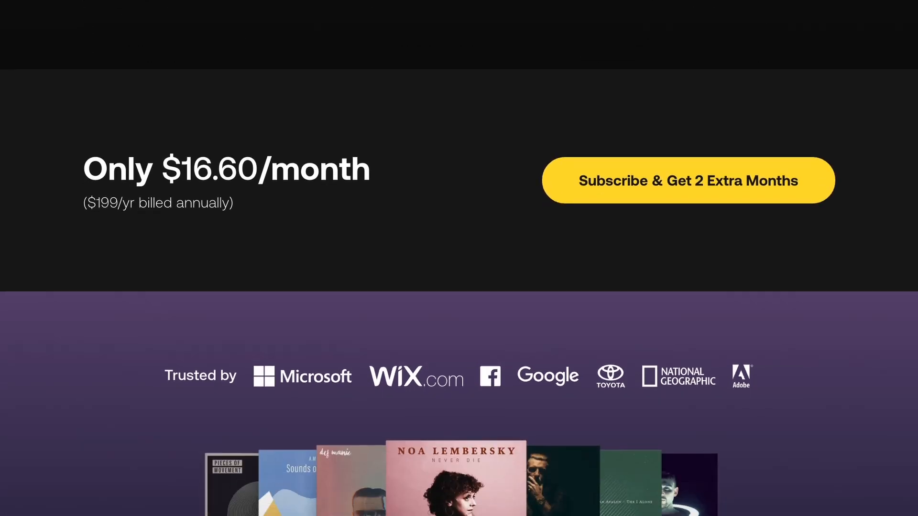
pyautogui.scroll(20, 459, 258)
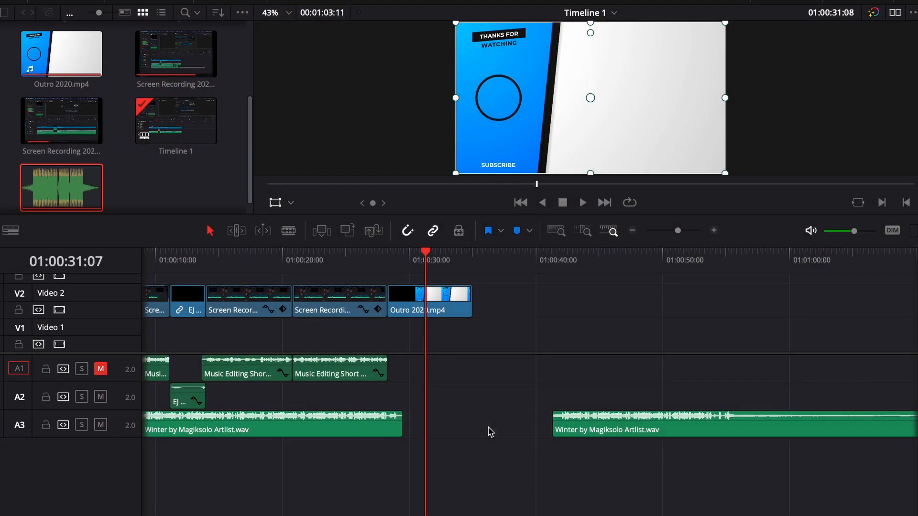
# Ripple delete the selected middle section of the Winter music in DaVinci Resolve and play across the join from 01:00:27:02
pyautogui.press('Delete')
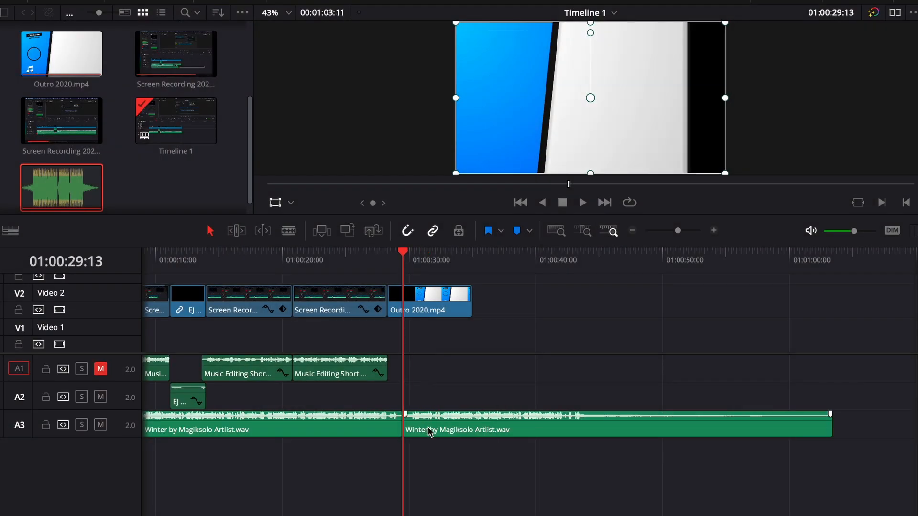
pyautogui.click(372, 262)
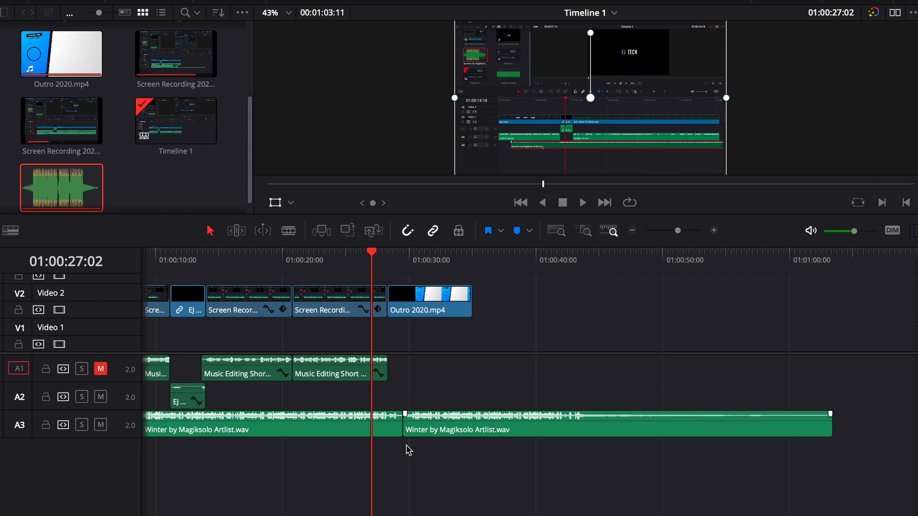
pyautogui.press('space')
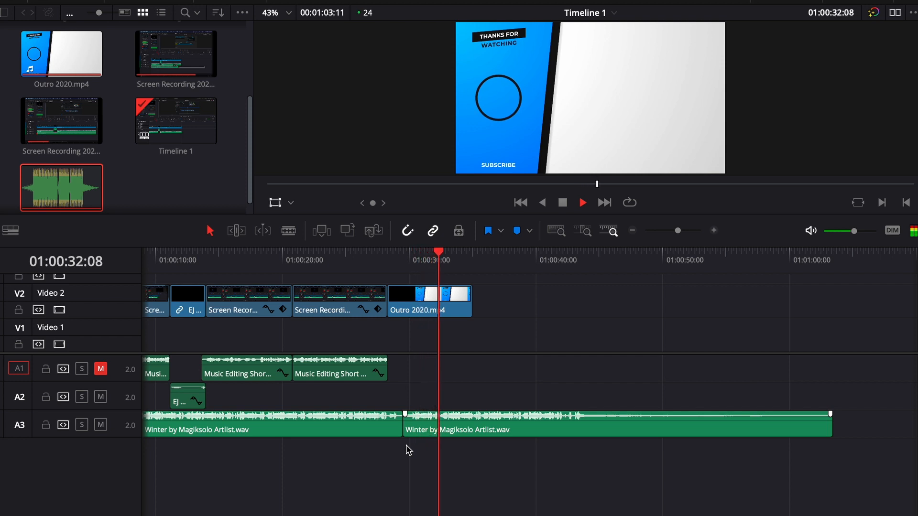
pyautogui.press('space')
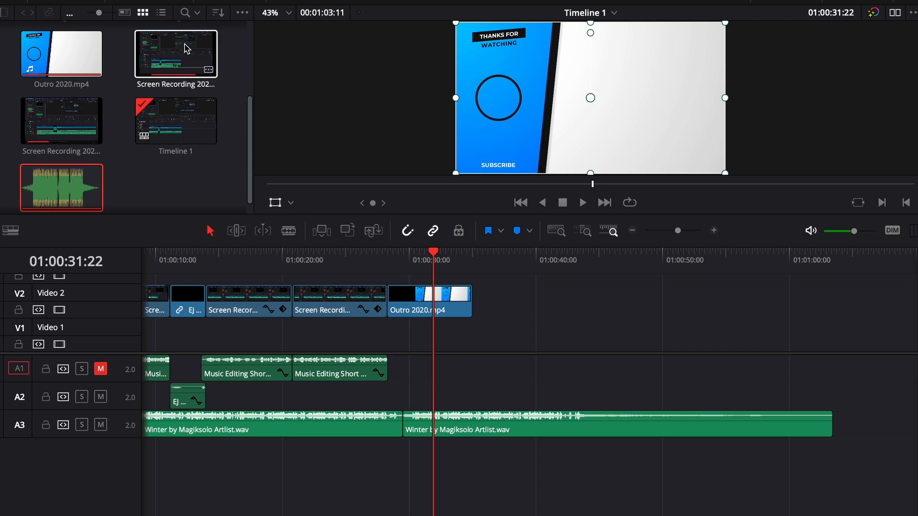
pyautogui.click(165, 1)
pyautogui.scroll(3, 53, 90)
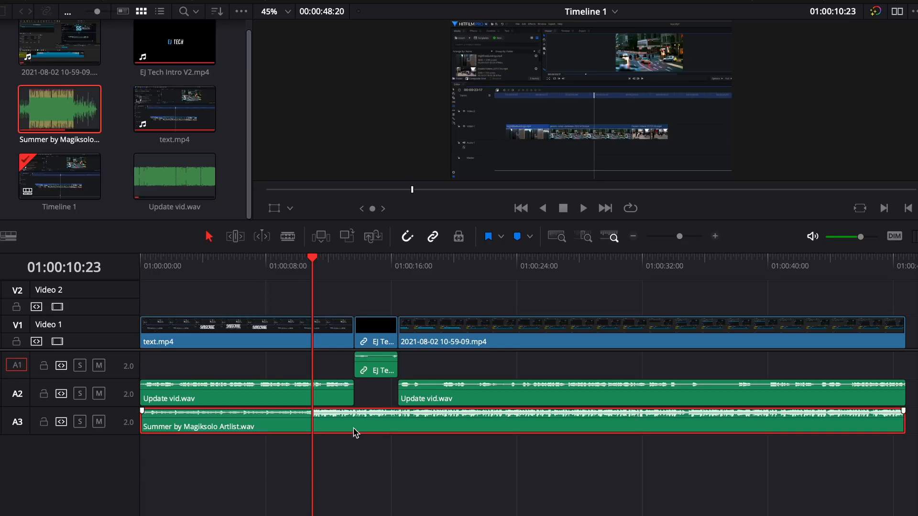
# Move the Summer music clip on A3 later so its beat drop meets the EJ Tech intro, and play from 01:00:13:16
pyautogui.moveTo(356, 433); pyautogui.dragTo(400, 433)
pyautogui.click(358, 262)
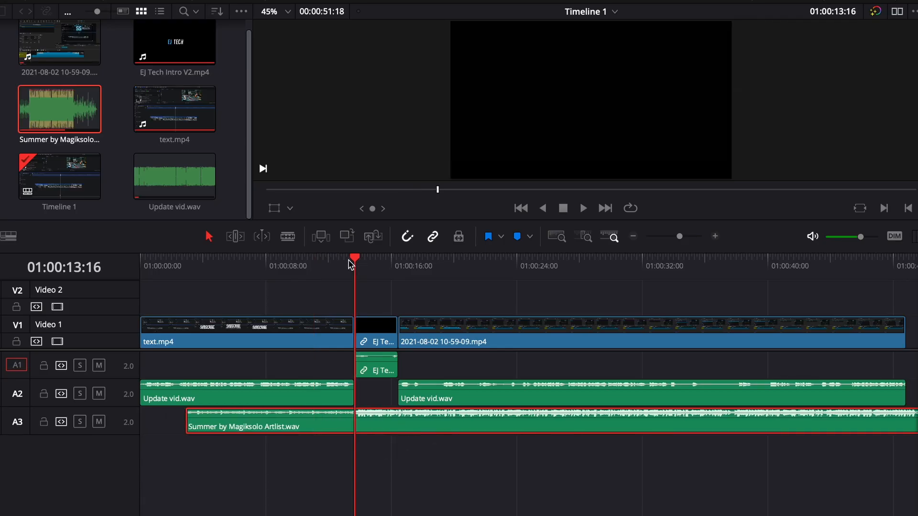
pyautogui.press('space')
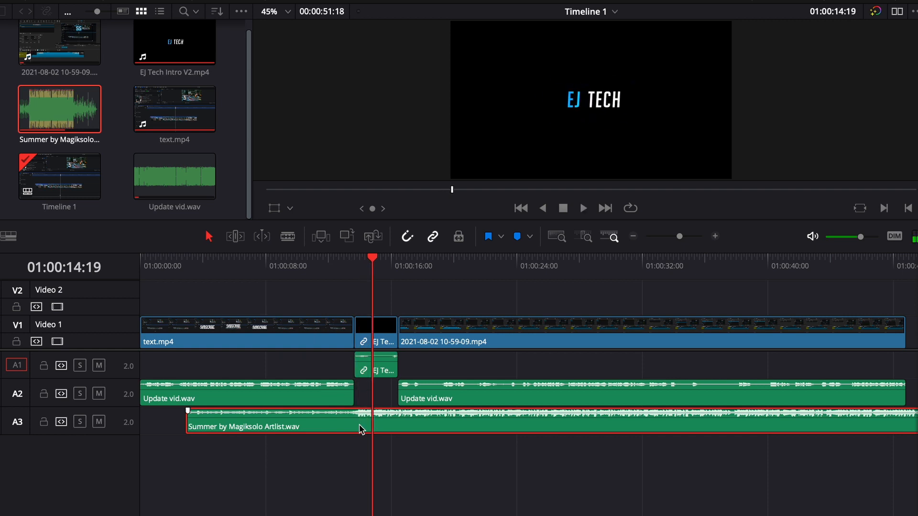
# Shift the Summer music clip slightly earlier to fine-tune its drop with the intro and play back the transition
pyautogui.moveTo(361, 429); pyautogui.dragTo(327, 429)
pyautogui.click(355, 263)
pyautogui.press('space')
pyautogui.press('space')
pyautogui.click(312, 262)
pyautogui.press('space')
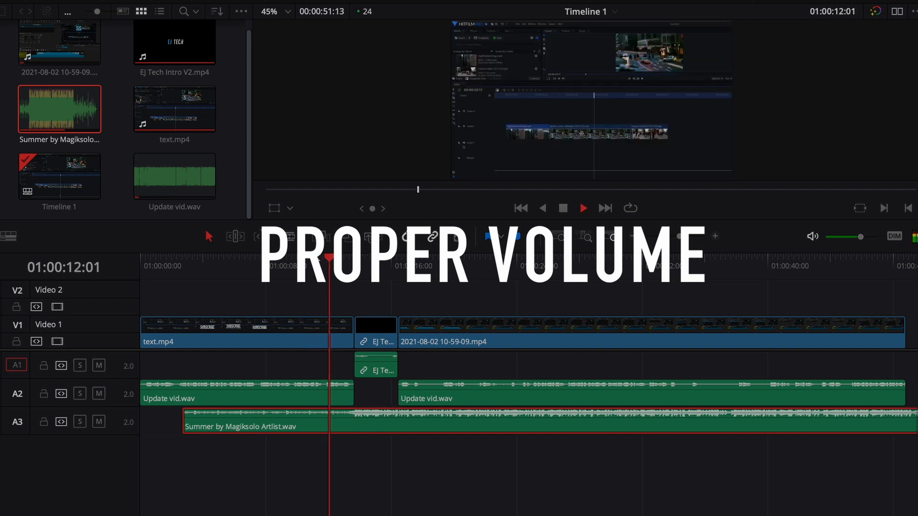
pyautogui.press('space')
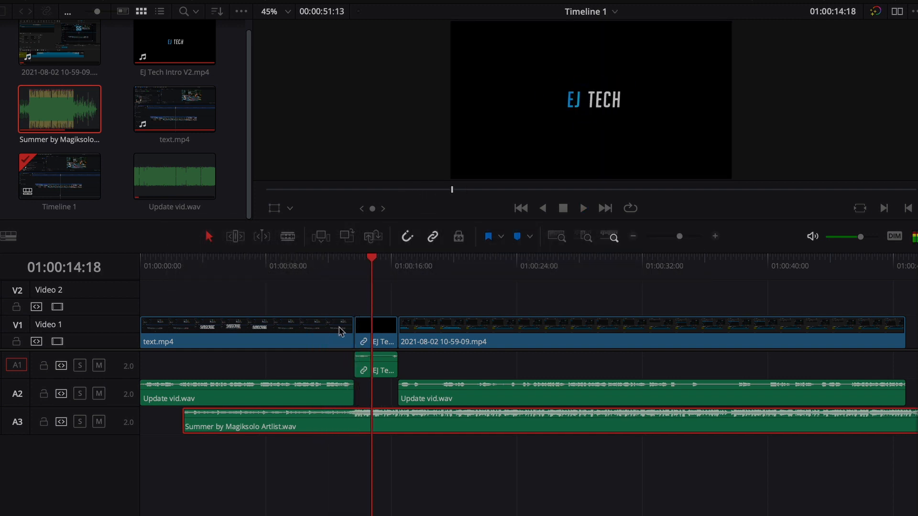
# Lower the volume of the Summer music clip on A3 and split the clip at 01:00:08:05
pyautogui.moveTo(364, 413); pyautogui.dragTo(365, 422)
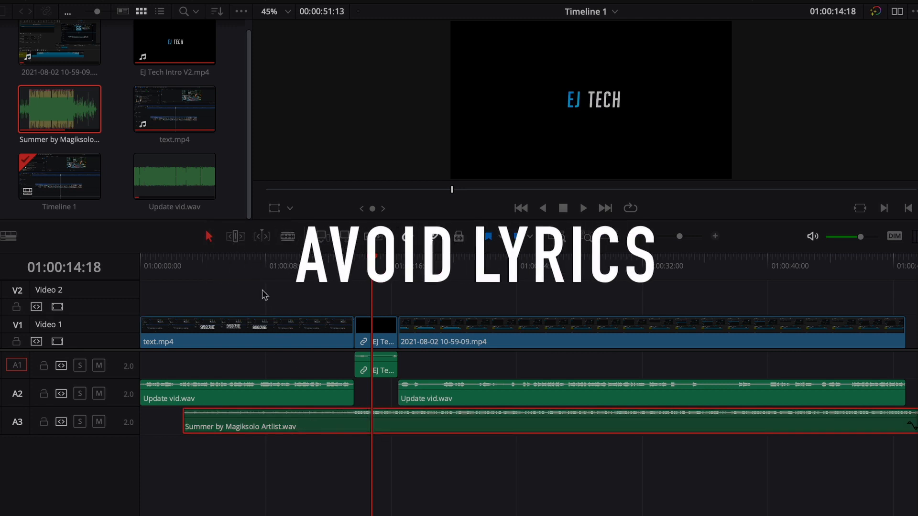
pyautogui.click(269, 267)
pyautogui.press('b')
pyautogui.click(269, 427)
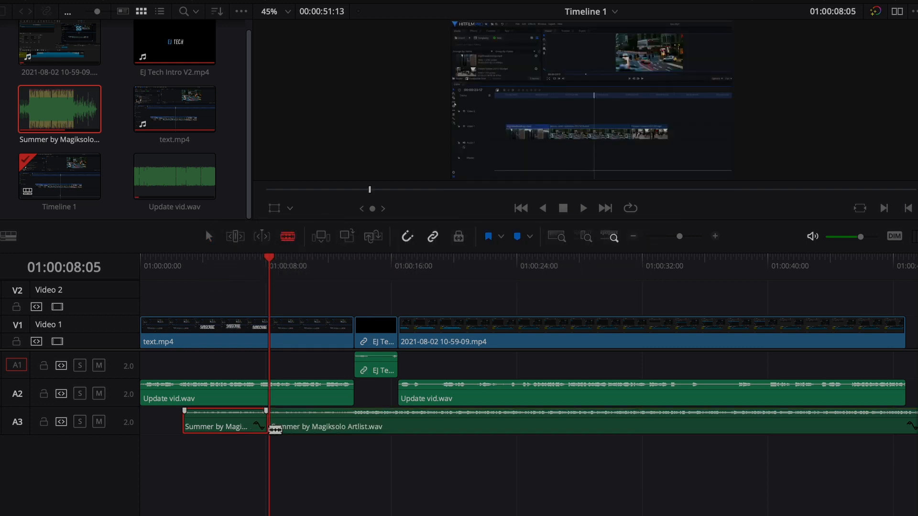
# Copy the short opening section of the Summer music and paste it on A3 directly after the original at 01:00:08:05
pyautogui.rightClick(229, 423)
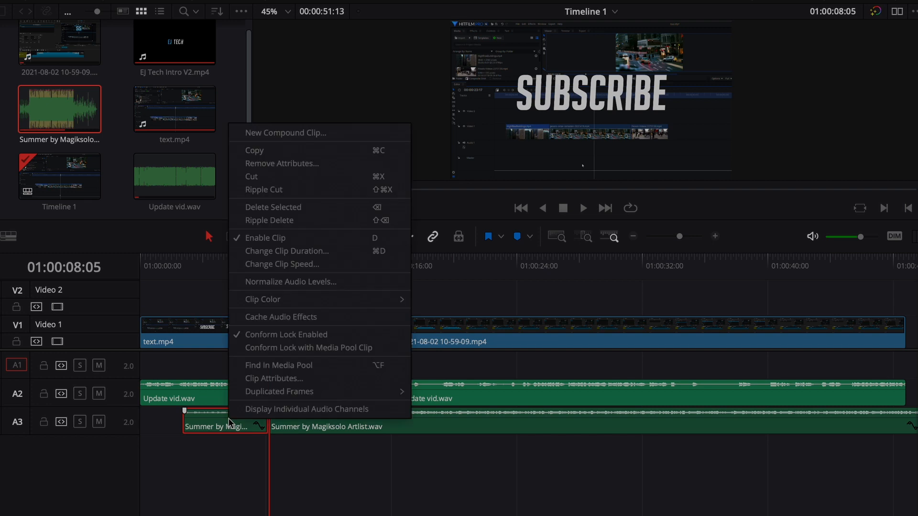
pyautogui.click(254, 151)
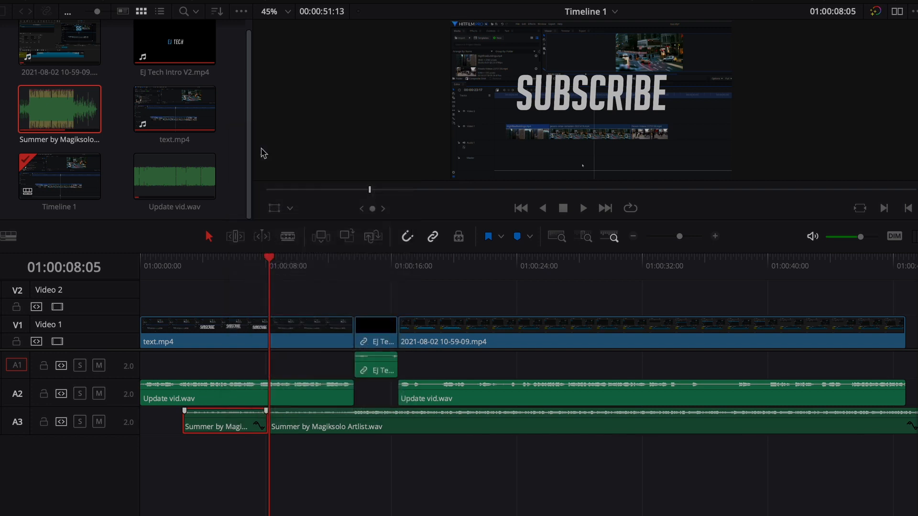
pyautogui.rightClick(148, 377)
pyautogui.click(161, 382)
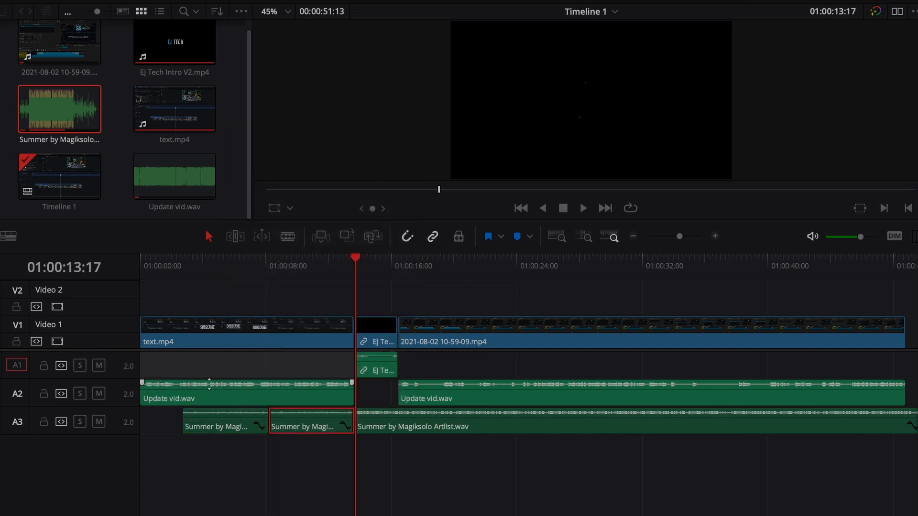
# Move both short Summer music sections to the timeline start and extend the second one to meet the main music clip
pyautogui.moveTo(303, 431); pyautogui.dragTo(262, 427)
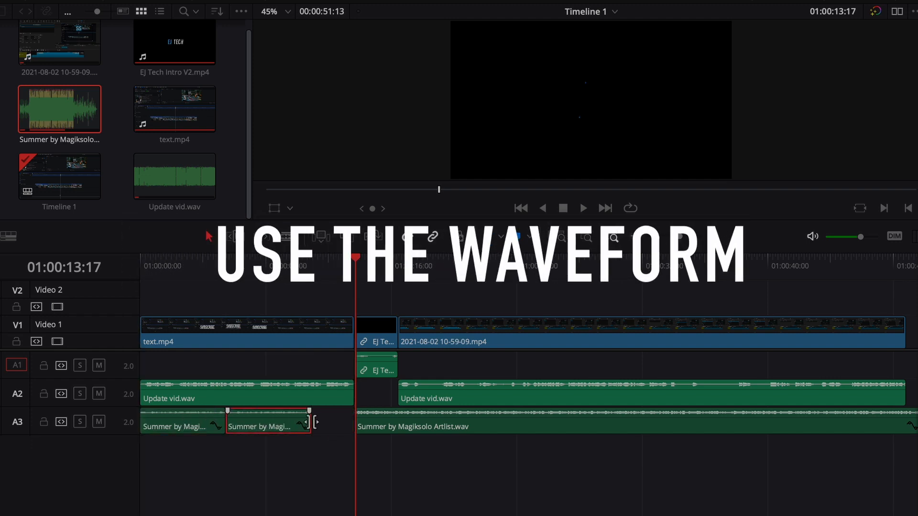
pyautogui.click(311, 266)
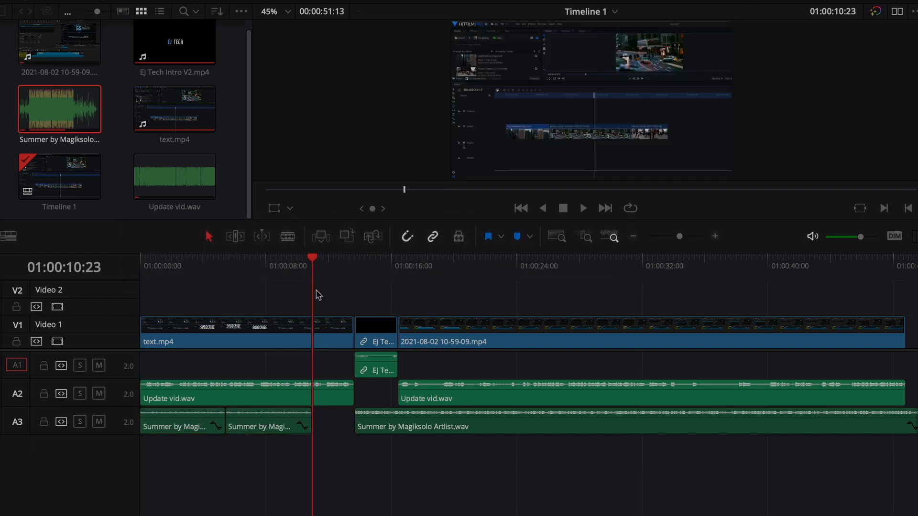
pyautogui.moveTo(310, 416); pyautogui.dragTo(355, 419)
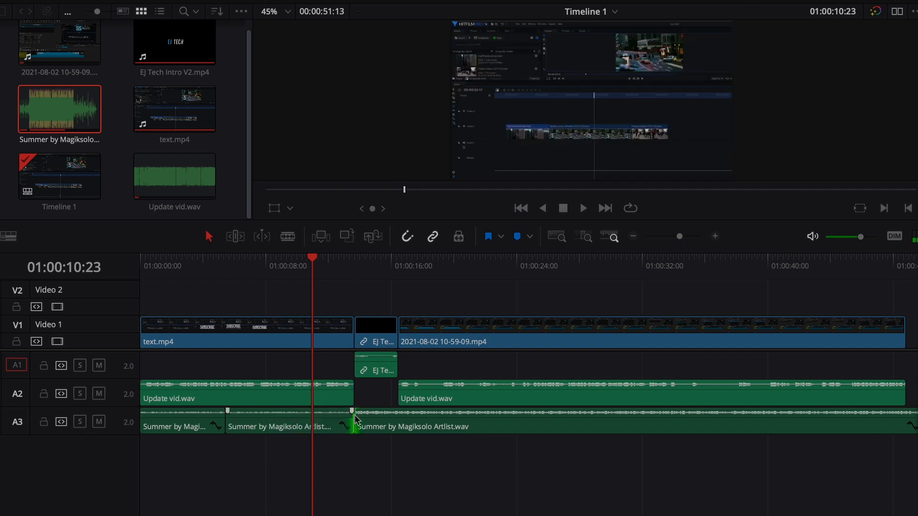
# Split the main Summer music clip on A3 at 01:00:16:11, where the intro clip ends
pyautogui.click(227, 423)
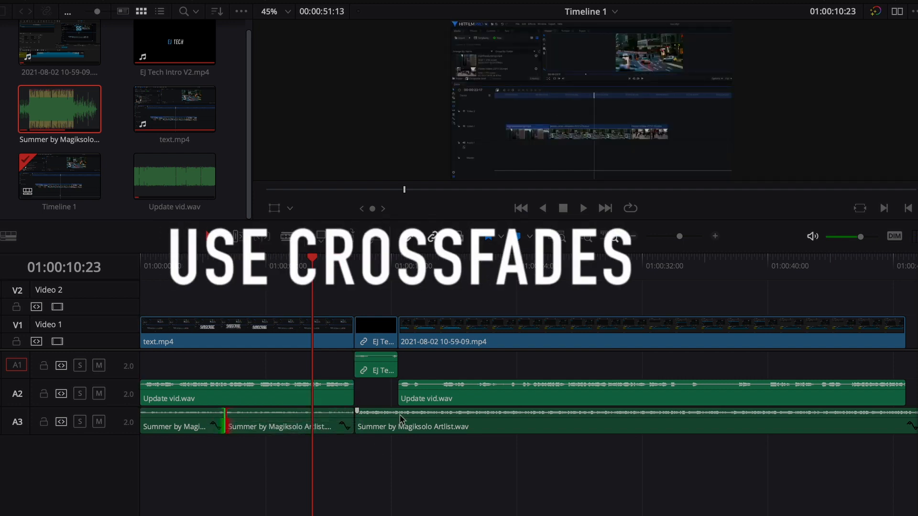
pyautogui.click(397, 423)
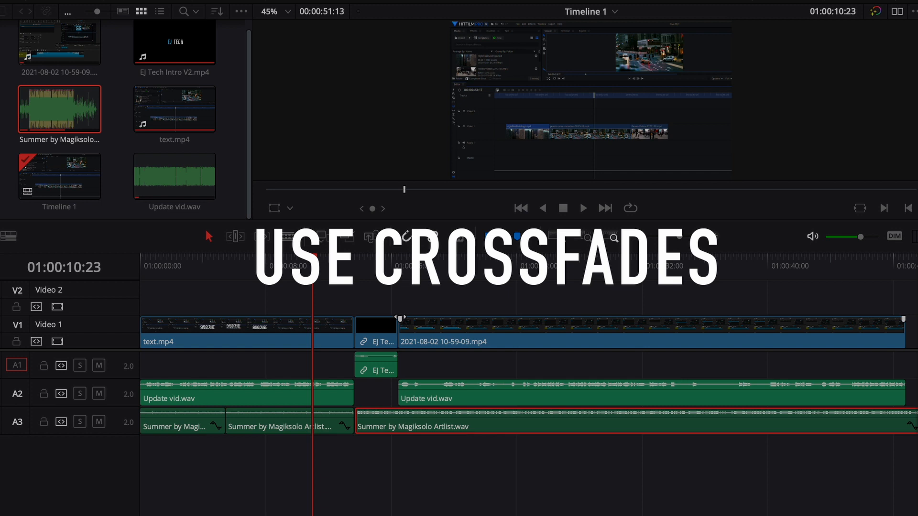
pyautogui.click(398, 264)
pyautogui.press('b')
pyautogui.click(398, 421)
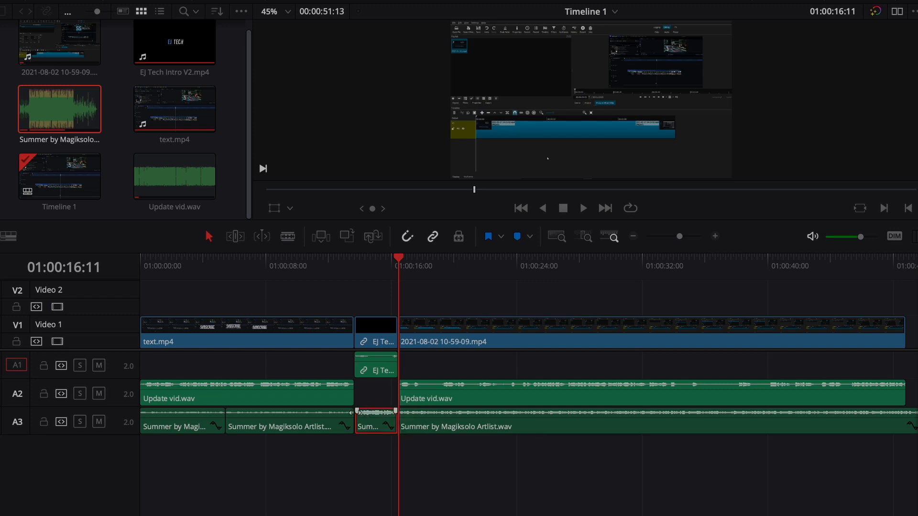
# Add a fade-in to the intro section of the Summer music and to the first music clip on A3
pyautogui.moveTo(356, 412); pyautogui.dragTo(383, 411)
pyautogui.moveTo(142, 411); pyautogui.dragTo(157, 411)
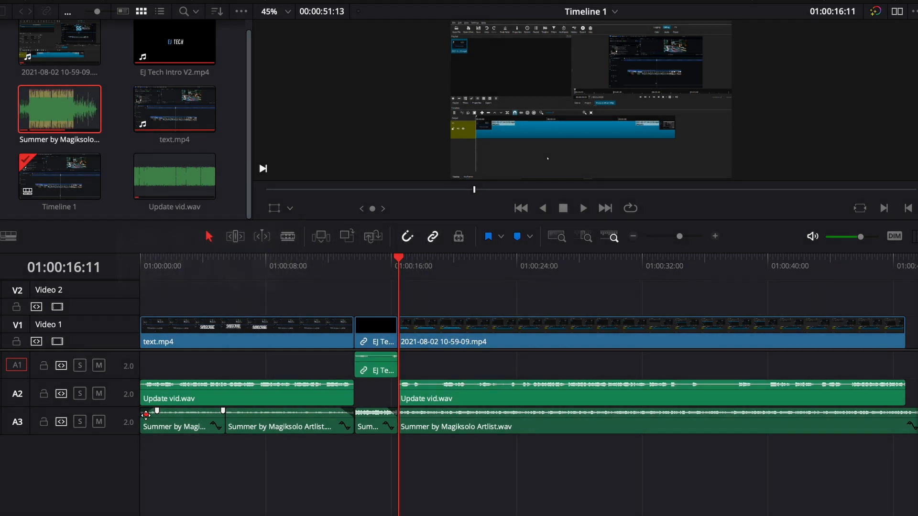
pyautogui.click(670, 237)
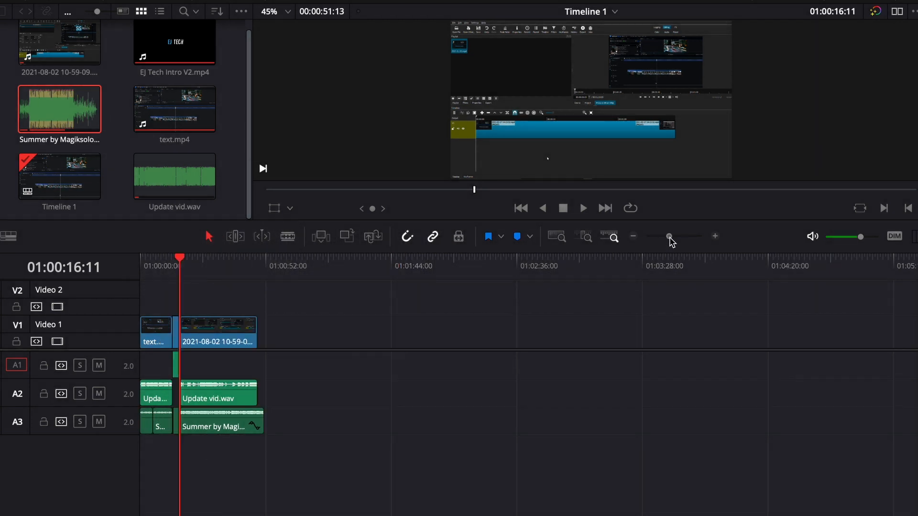
pyautogui.moveTo(674, 238)
pyautogui.mouseDown()
pyautogui.moveTo(682, 236)
pyautogui.moveTo(675, 237)
pyautogui.mouseUp()
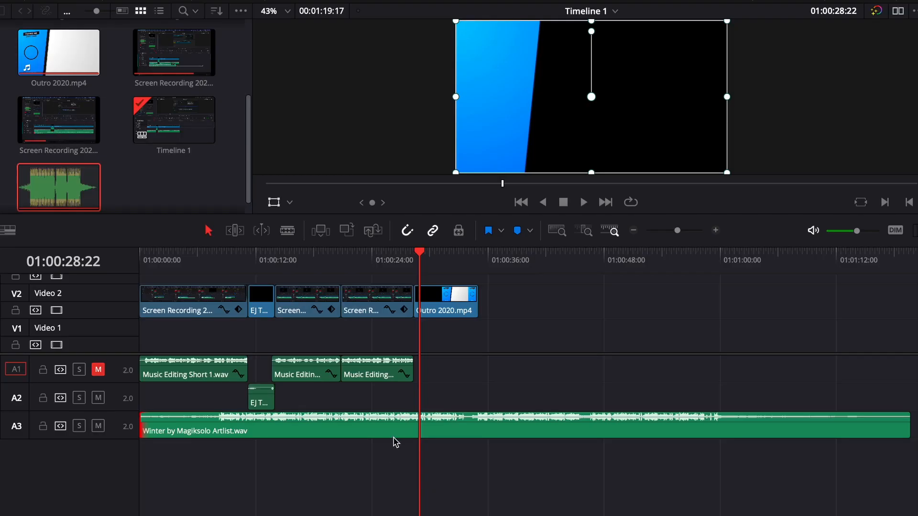
# Check the Winter music on A3 around and beyond the end of Outro 2020.mp4 by playing it back
pyautogui.click(396, 440)
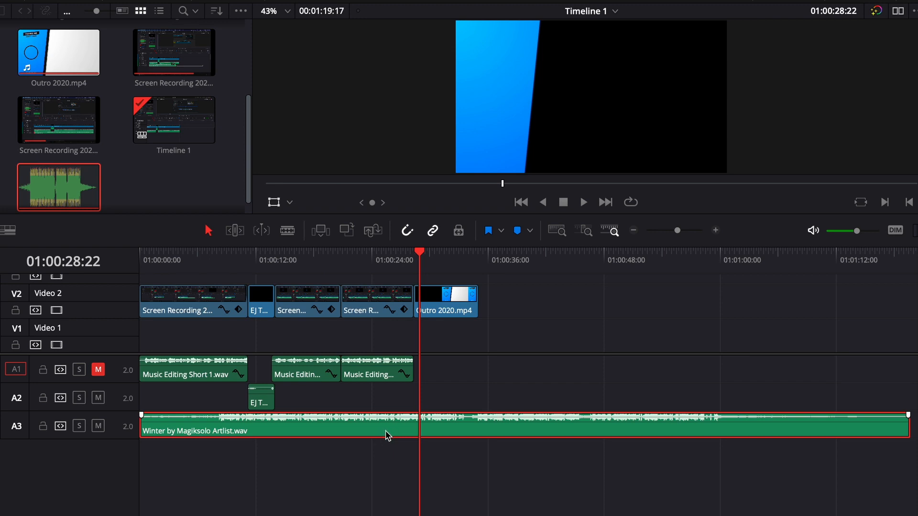
pyautogui.click(476, 263)
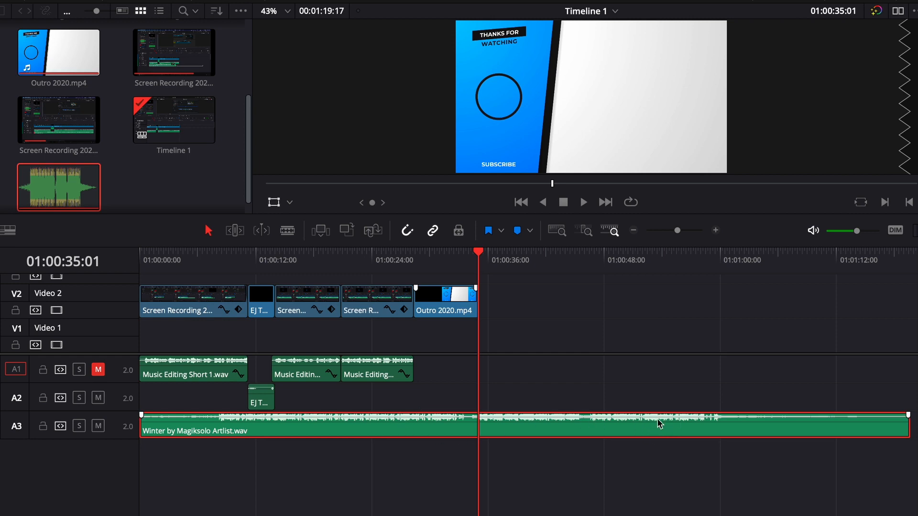
pyautogui.click(633, 258)
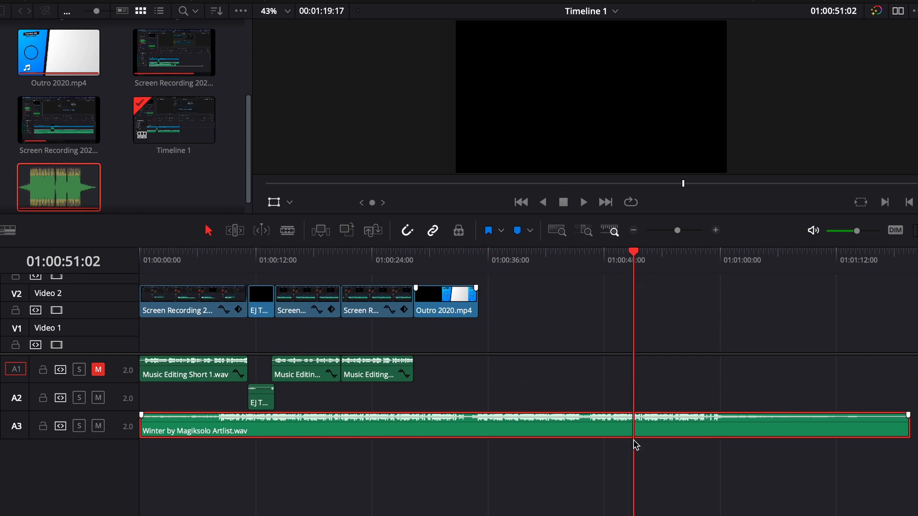
pyautogui.click(465, 261)
pyautogui.press('space')
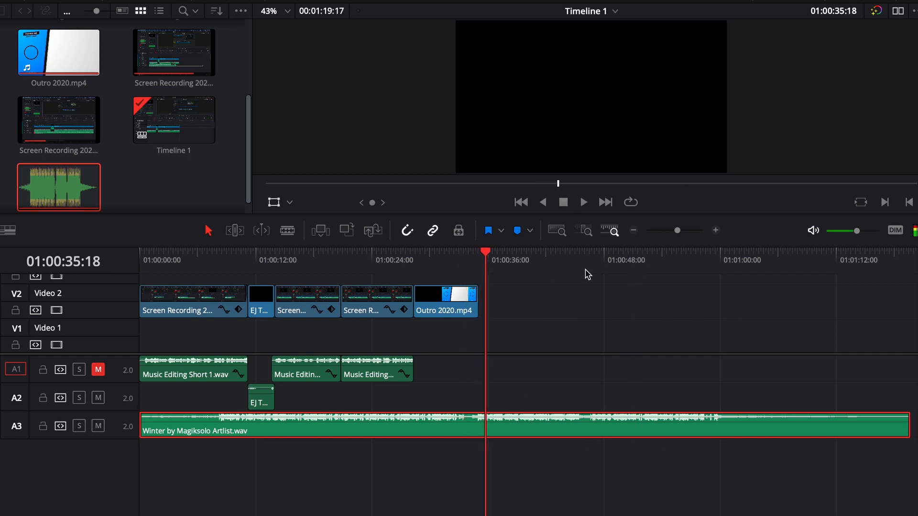
pyautogui.click(586, 262)
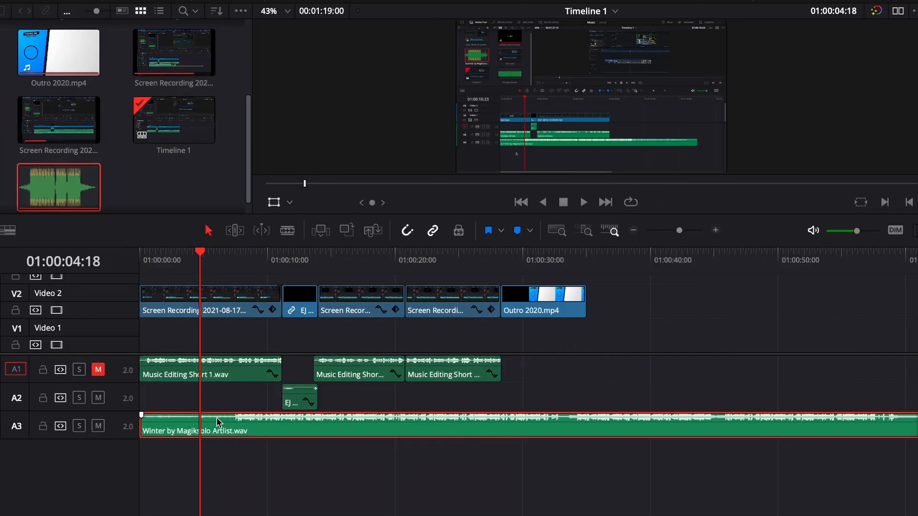
# Trim the Winter music's opening up to 01:00:04:18, move the clip to the timeline start and play it from the outro's beginning
pyautogui.moveTo(141, 429); pyautogui.dragTo(165, 432)
pyautogui.click(501, 270)
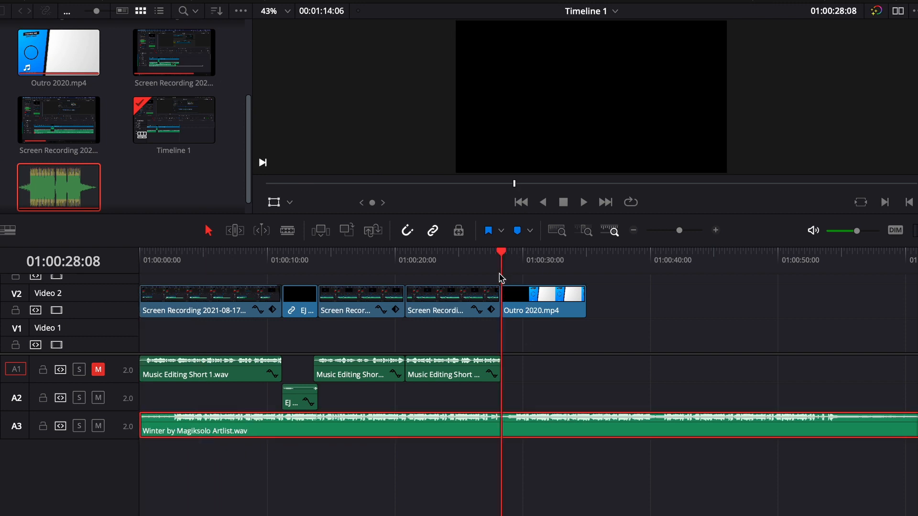
pyautogui.press('space')
pyautogui.press('space')
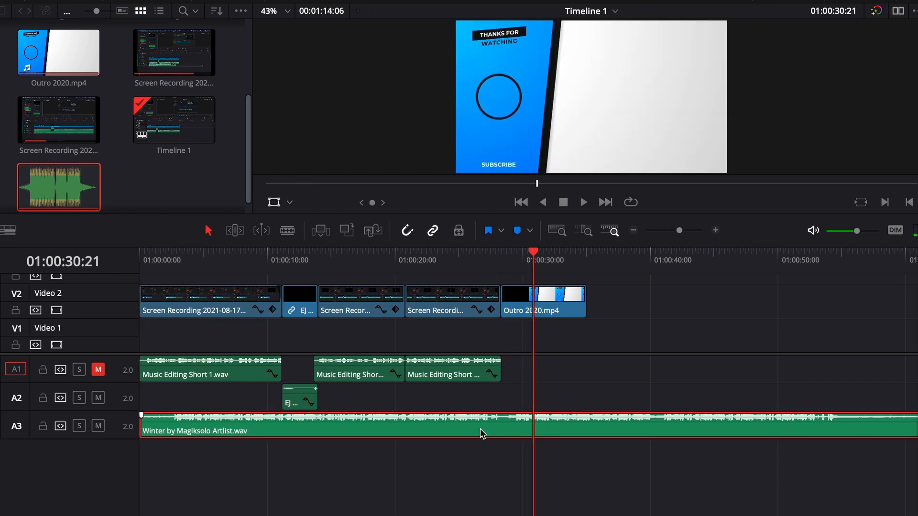
# Shift the Winter music on A3 about one second later and extend its beginning back to the timeline start
pyautogui.moveTo(481, 434); pyautogui.dragTo(493, 433)
pyautogui.click(501, 260)
pyautogui.press('space')
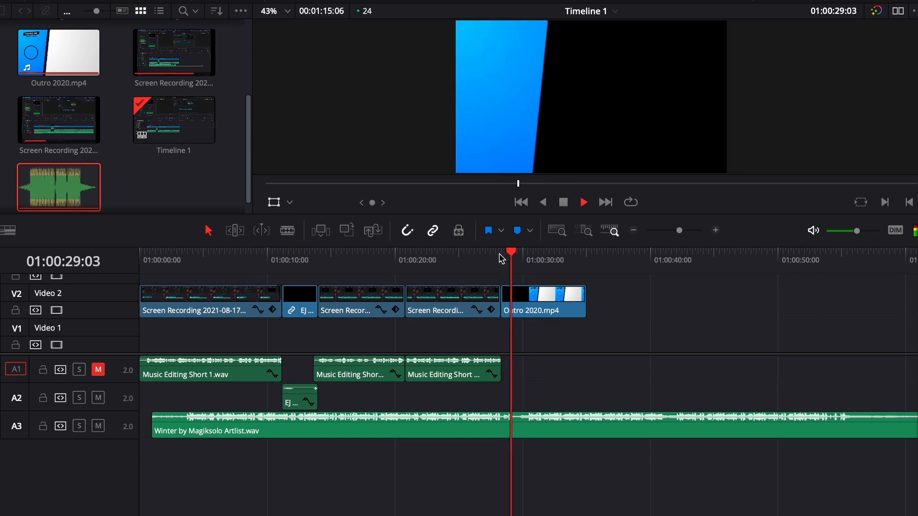
pyautogui.press('space')
pyautogui.moveTo(152, 428); pyautogui.dragTo(140, 428)
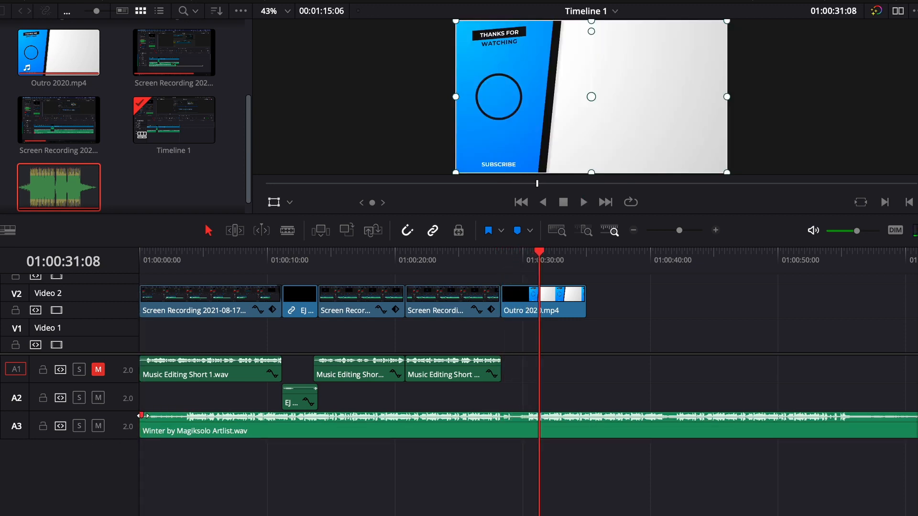
# Split the Winter music on A3 at 01:00:29:13 and again at about 01:00:41:07
pyautogui.hscroll(5, 472, 496)
pyautogui.press('b')
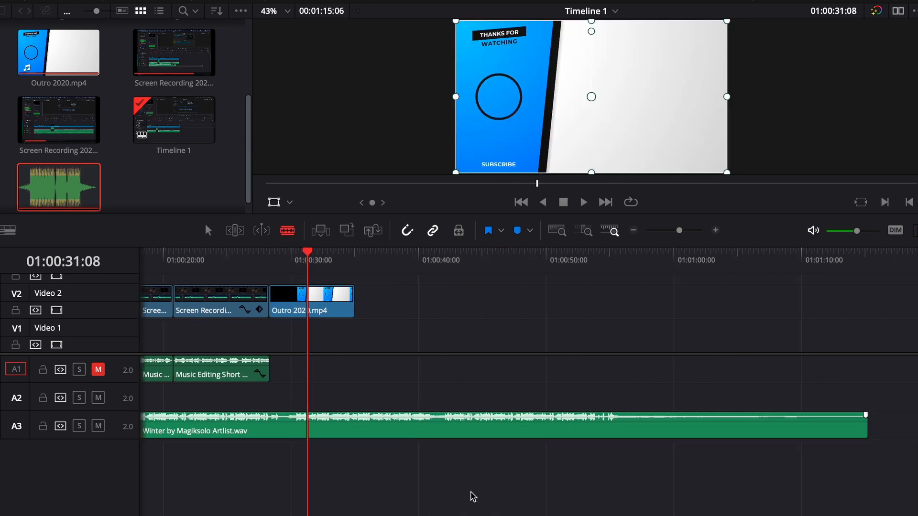
pyautogui.click(286, 426)
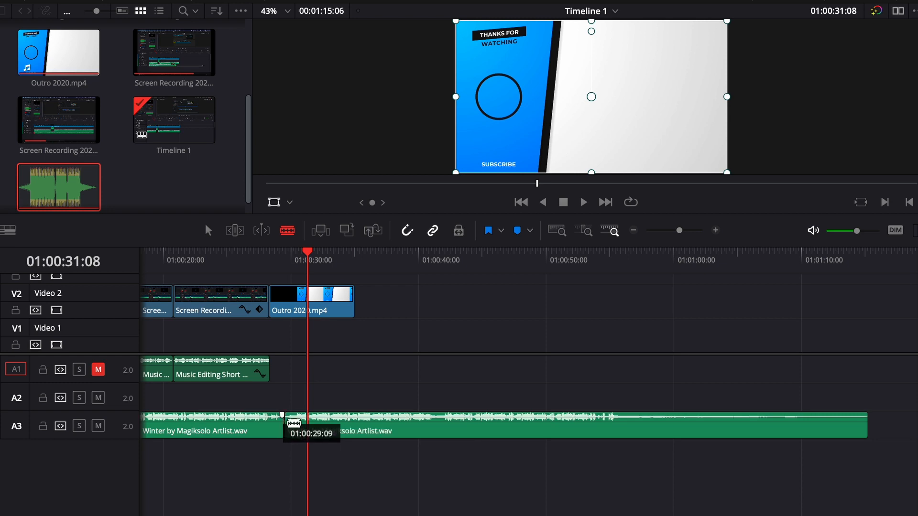
pyautogui.click(435, 428)
pyautogui.click(690, 234)
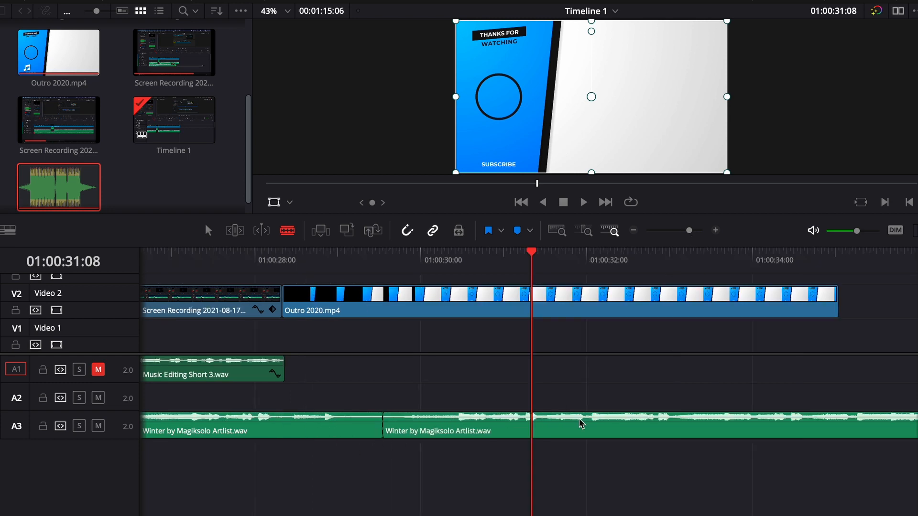
pyautogui.hscroll(10, 549, 477)
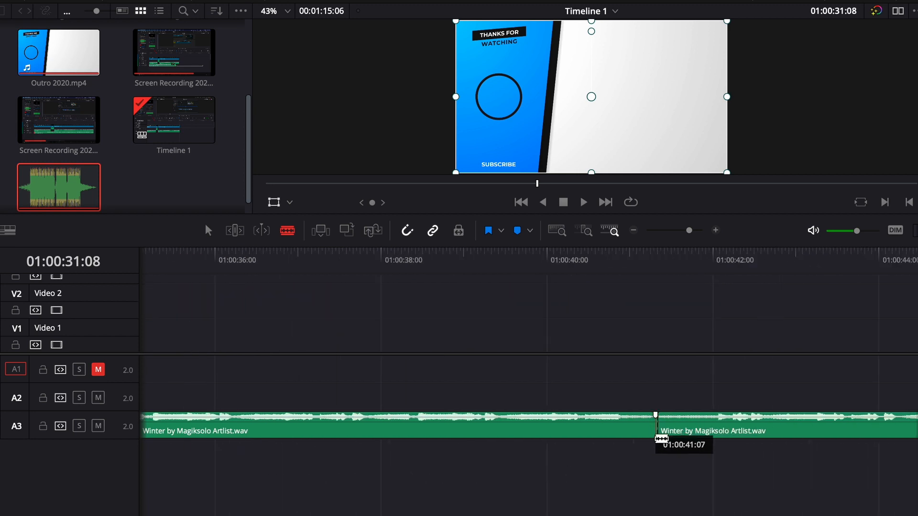
# Delete the middle section of the Winter music on A3 and close the gap it leaves
pyautogui.click(680, 231)
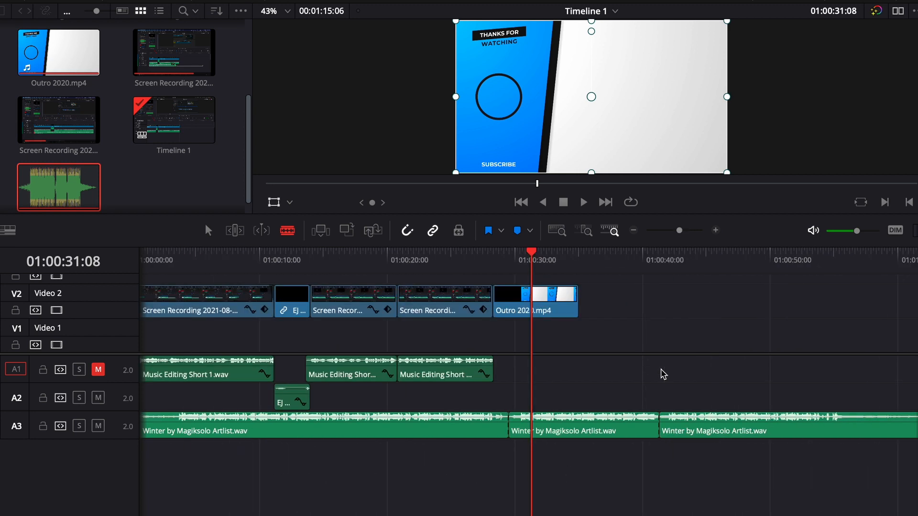
pyautogui.hscroll(3, 647, 469)
pyautogui.click(495, 433)
pyautogui.press('BackSpace')
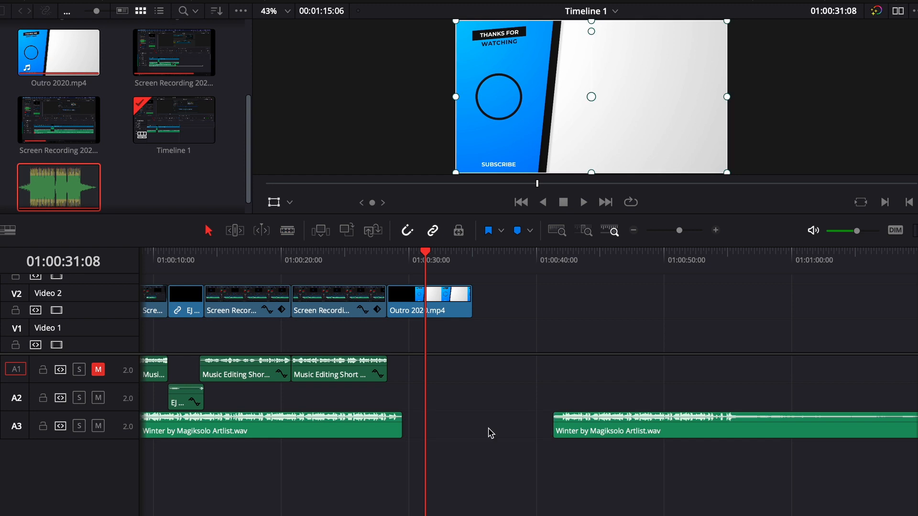
pyautogui.click(489, 433)
pyautogui.press('BackSpace')
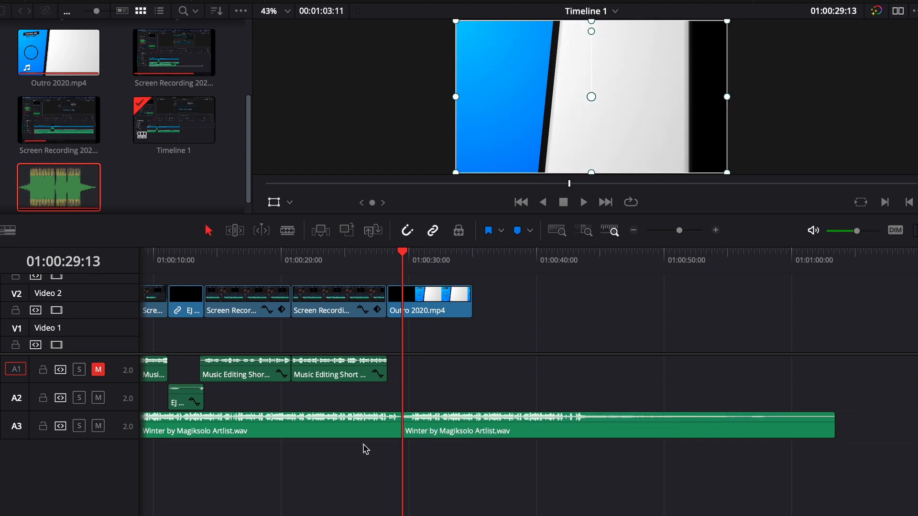
# Play back the join between the two Winter music clips under the outro
pyautogui.click(371, 263)
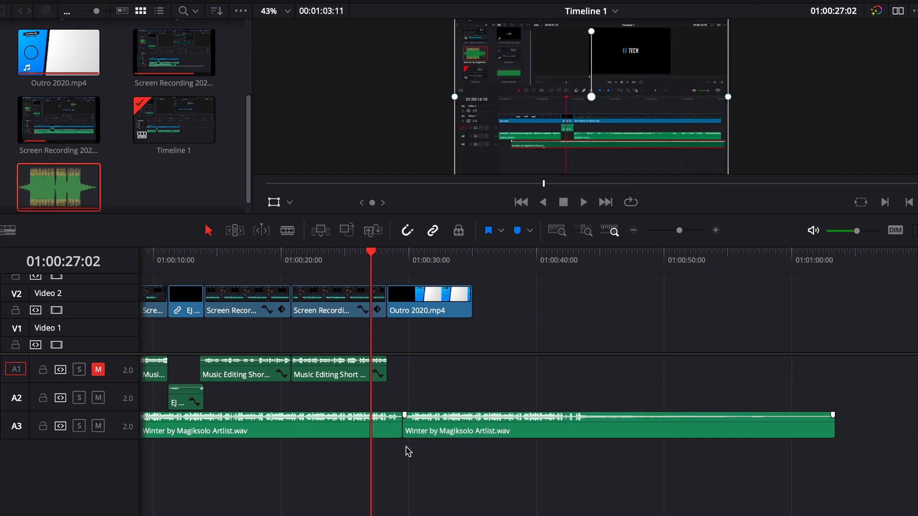
pyautogui.press('space')
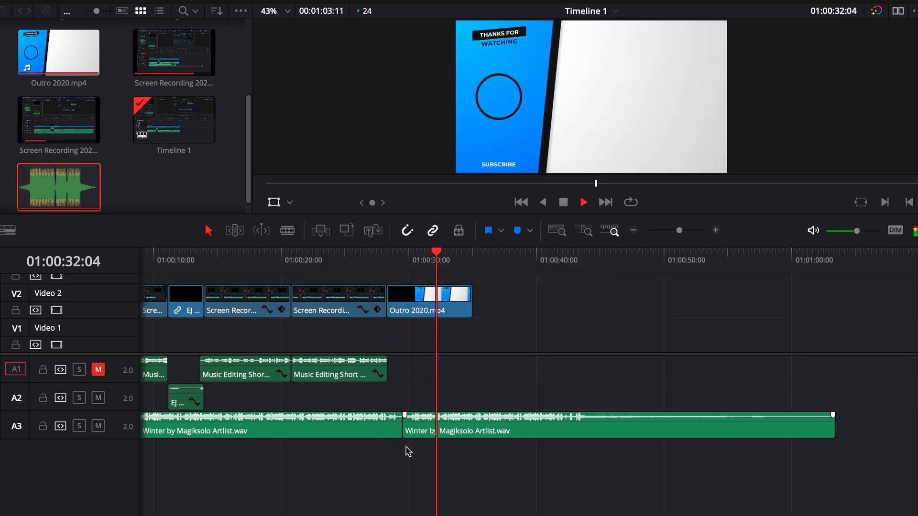
pyautogui.press('space')
pyautogui.click(403, 265)
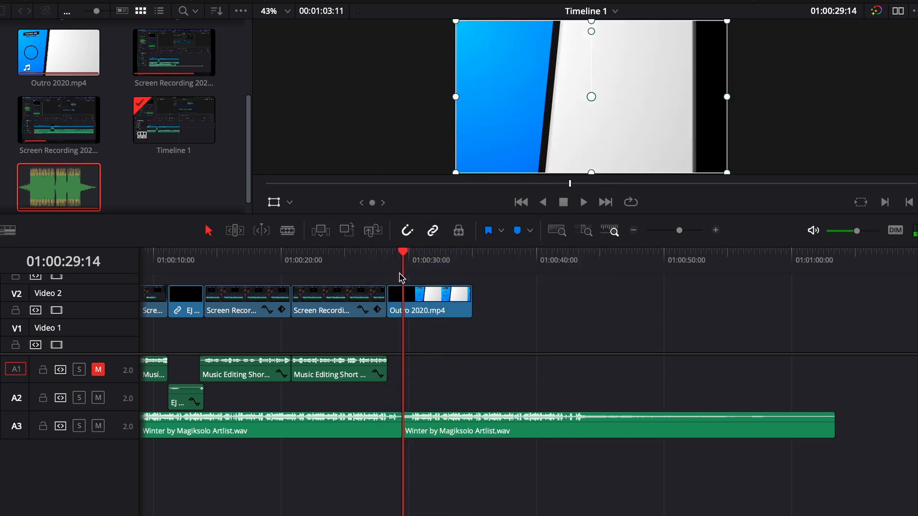
pyautogui.press('space')
pyautogui.press('space')
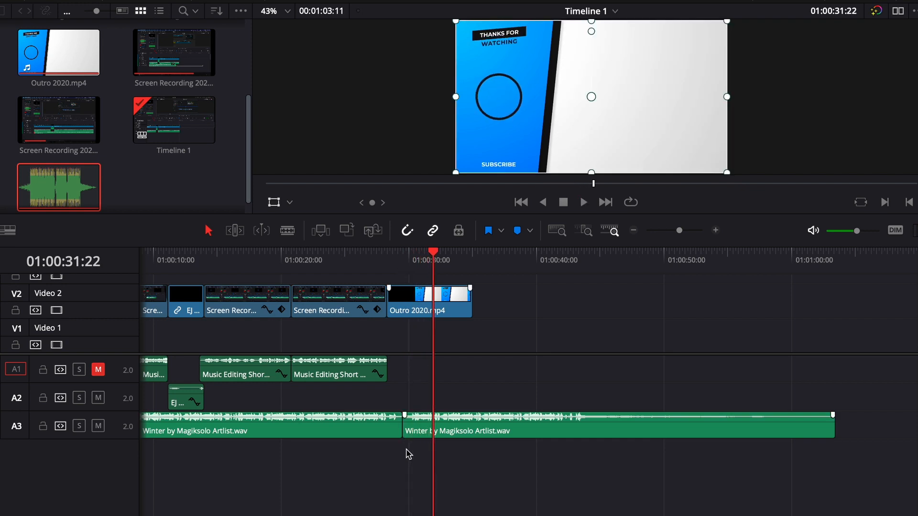
# Apply the Cross Fade 0 dB audio transition to the join between the two Winter music clips on A3
pyautogui.click(163, 1)
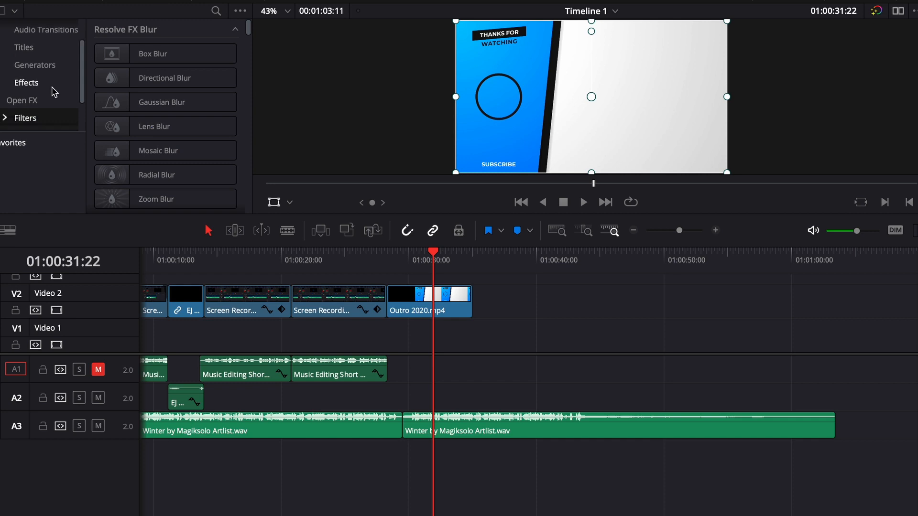
pyautogui.scroll(2, 48, 89)
pyautogui.click(39, 67)
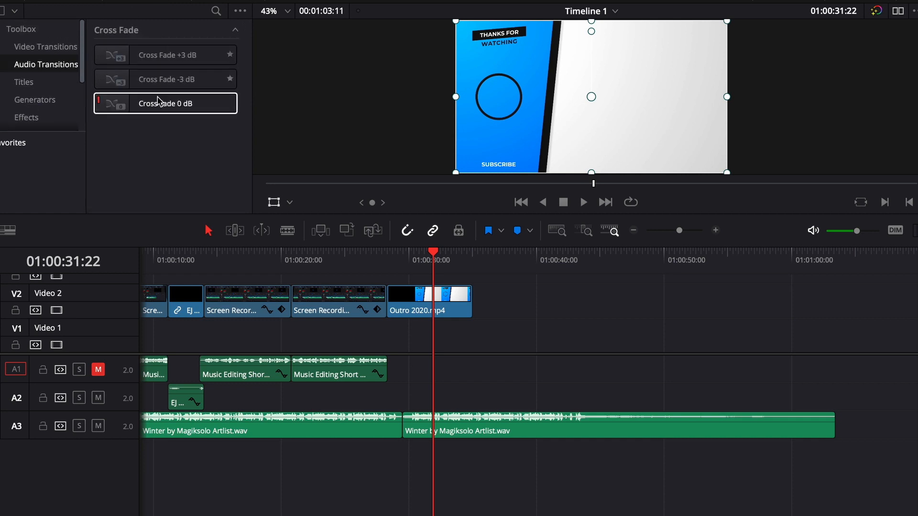
pyautogui.moveTo(154, 114); pyautogui.dragTo(385, 417)
# Open the transition settings of the cross fade on A3 and set its alignment to centred on the edit
pyautogui.click(690, 231)
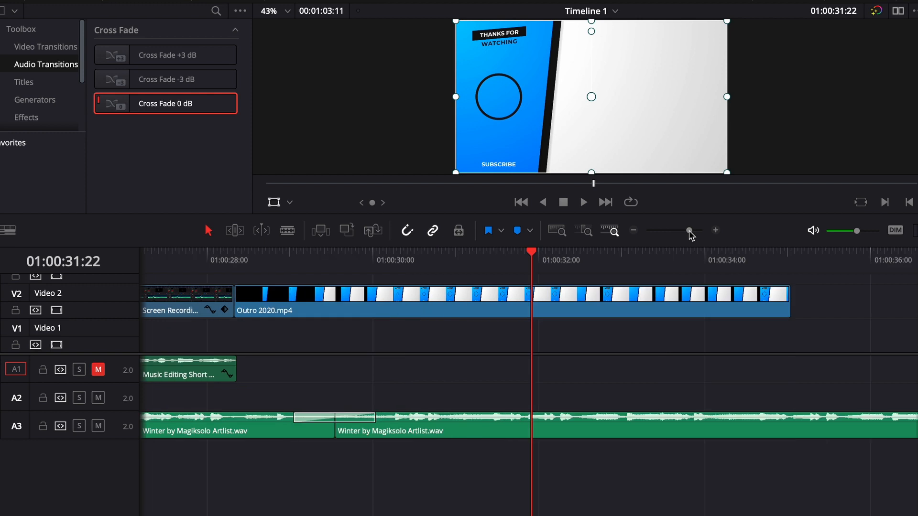
pyautogui.hscroll(-5, 330, 487)
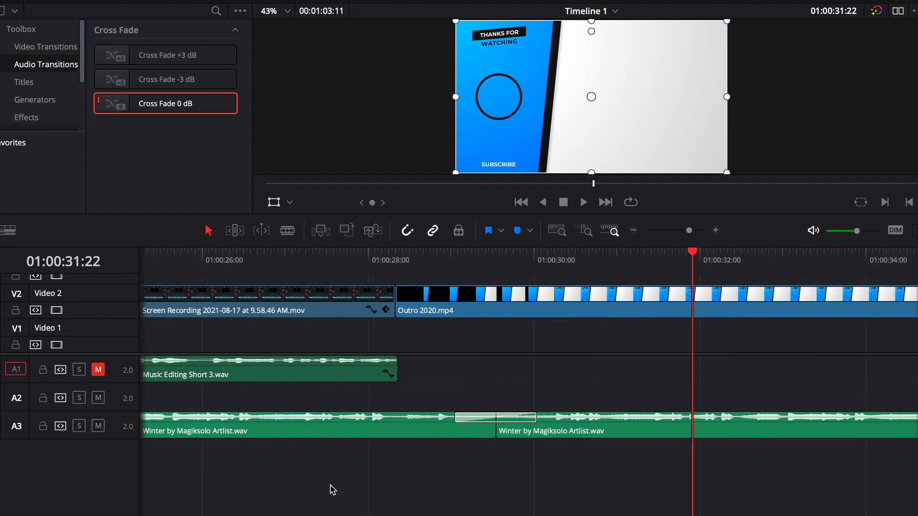
pyautogui.click(460, 268)
pyautogui.click(528, 415)
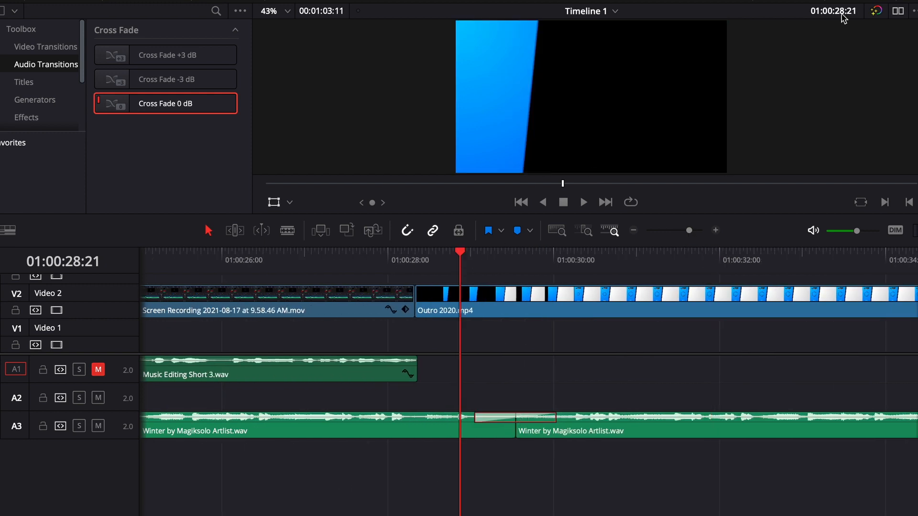
pyautogui.click(893, 1)
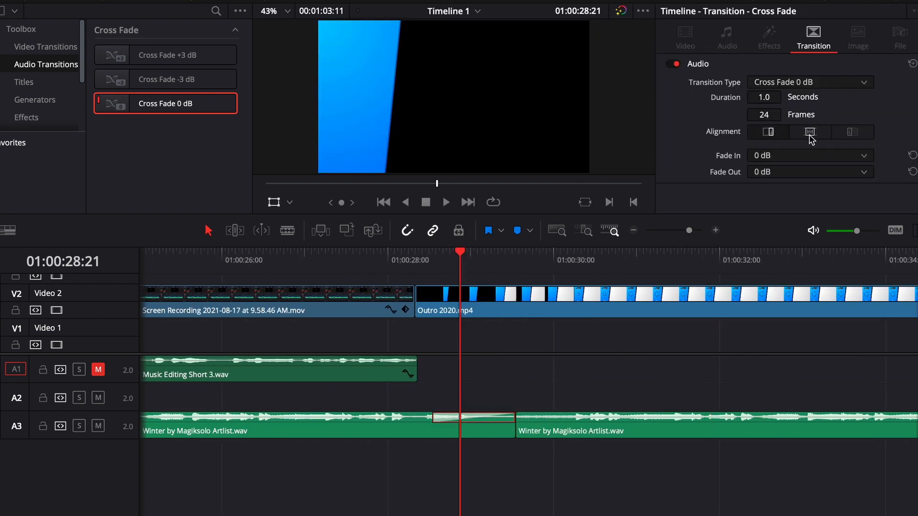
pyautogui.click(845, 136)
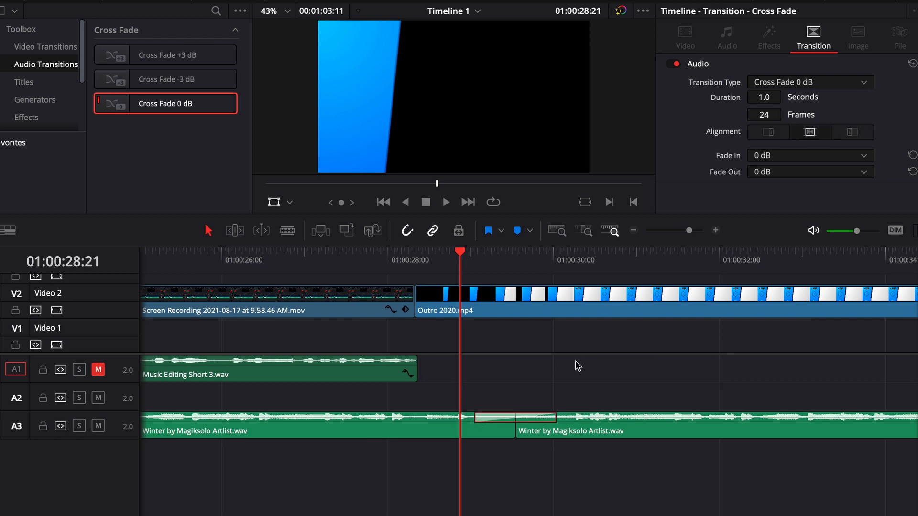
# Adjust the cross fade's duration to 22 frames and play back the music transition into the outro
pyautogui.moveTo(475, 418)
pyautogui.mouseDown()
pyautogui.moveTo(486, 419)
pyautogui.moveTo(472, 417)
pyautogui.mouseUp()
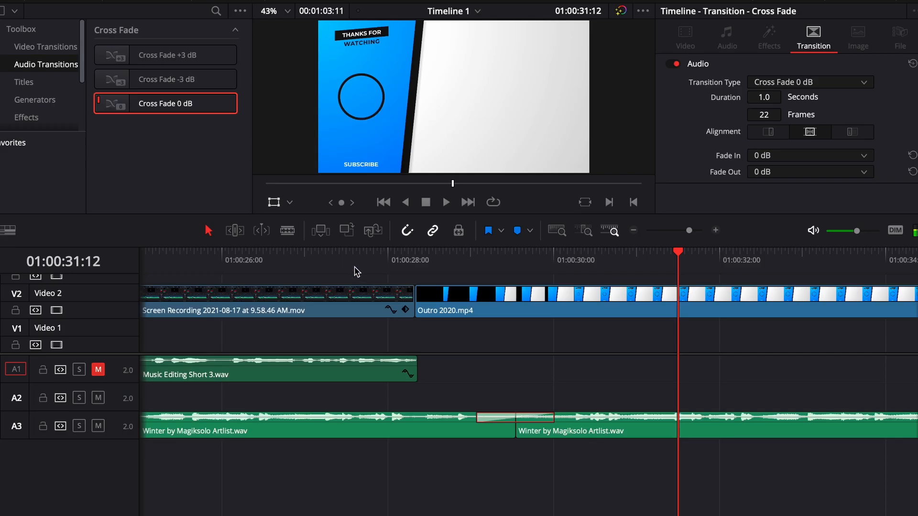
pyautogui.click(354, 268)
pyautogui.press('space')
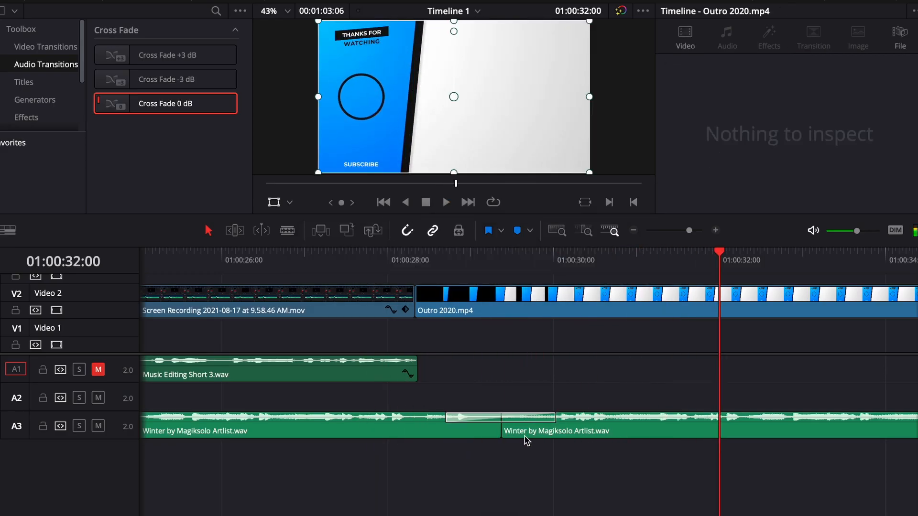
pyautogui.moveTo(524, 432); pyautogui.dragTo(543, 432)
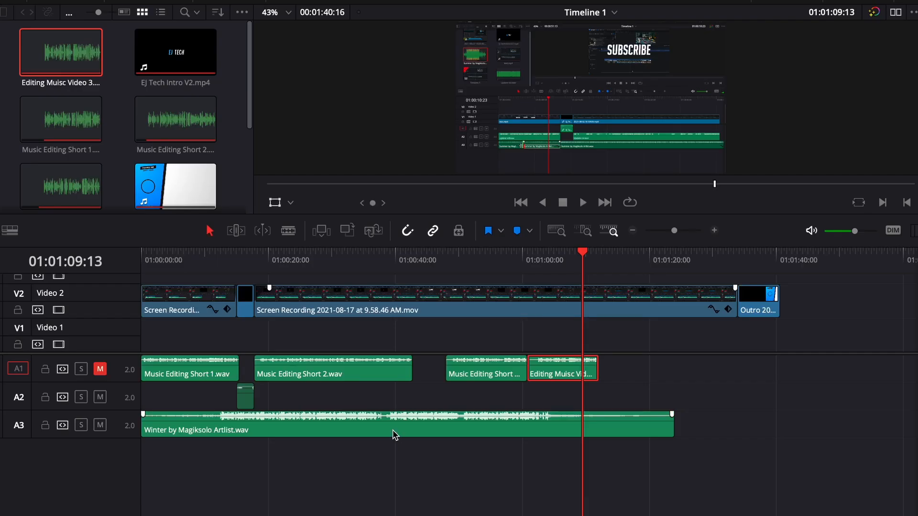
# Split the Winter music clip on A3 at about 01:00:24, at the start of the section to loop
pyautogui.click(394, 435)
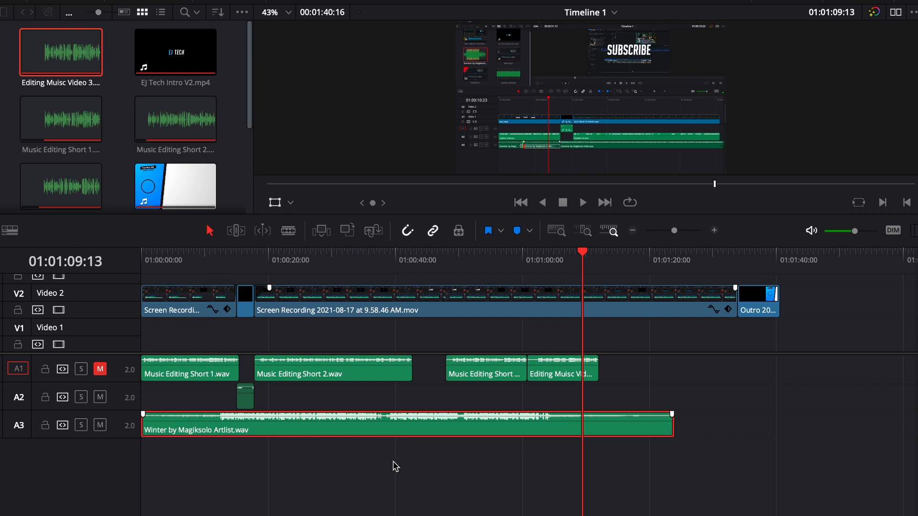
pyautogui.click(202, 266)
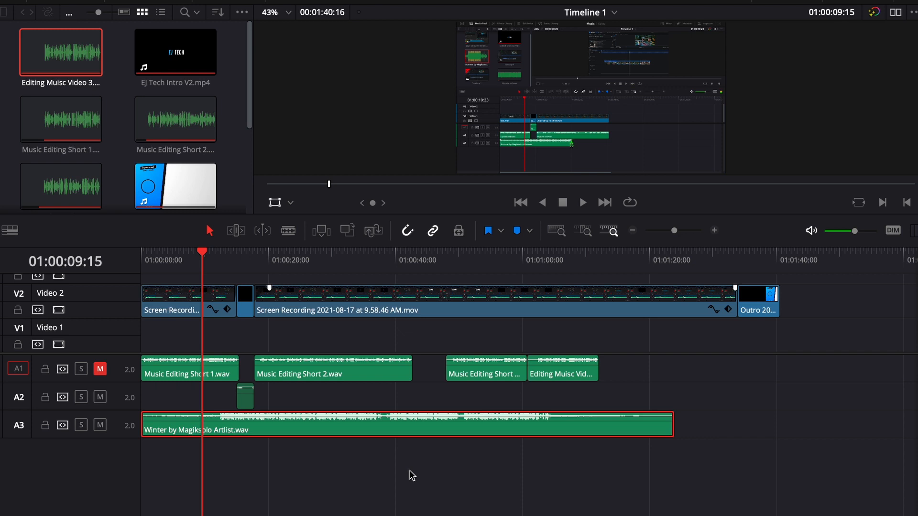
pyautogui.click(387, 265)
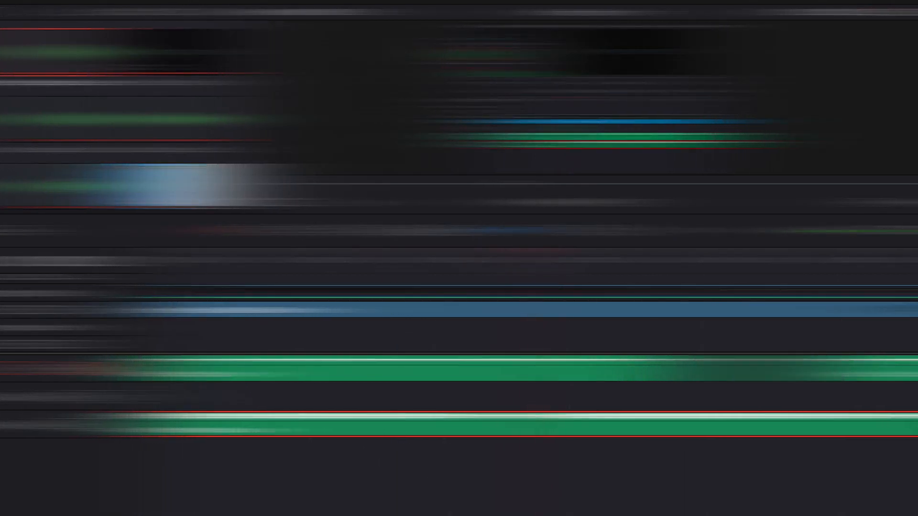
pyautogui.click(379, 424)
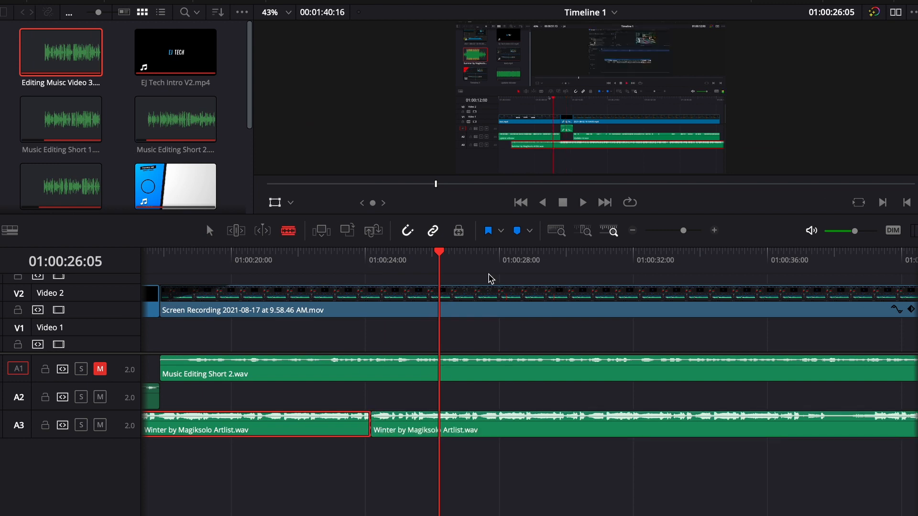
# Play through the music section and split the Winter clip on A3 at about 01:00:37, just before the quiet passage
pyautogui.press('space')
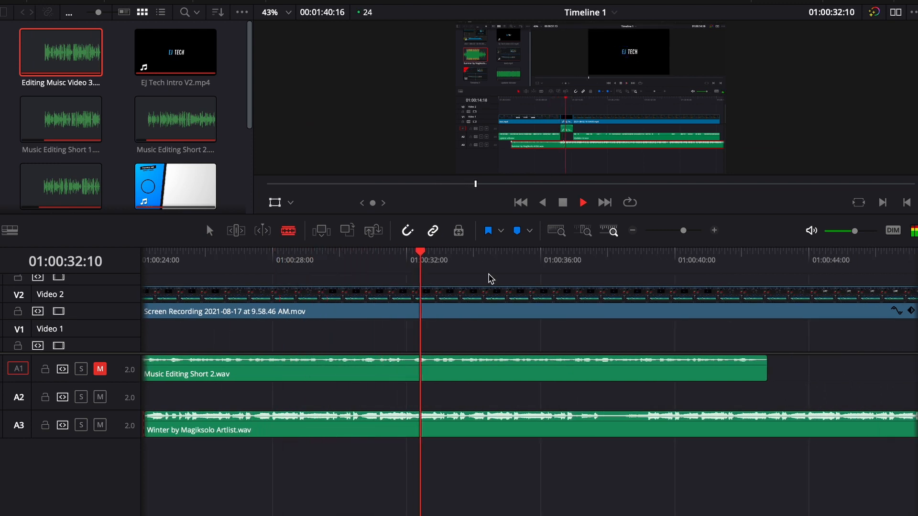
pyautogui.press('space')
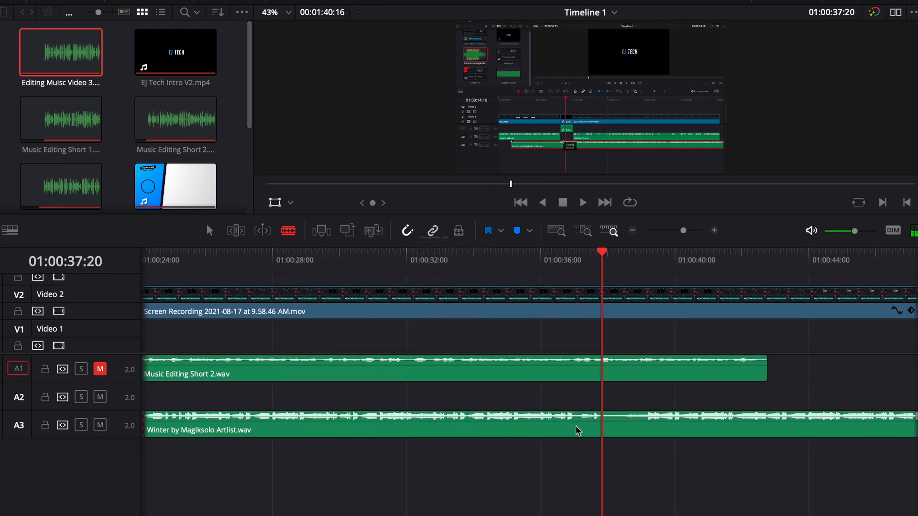
pyautogui.click(580, 425)
# Select the middle Winter section between the two cuts on A3 and copy it
pyautogui.press('a')
pyautogui.hotkey('ctrl', '-')
pyautogui.click(381, 424)
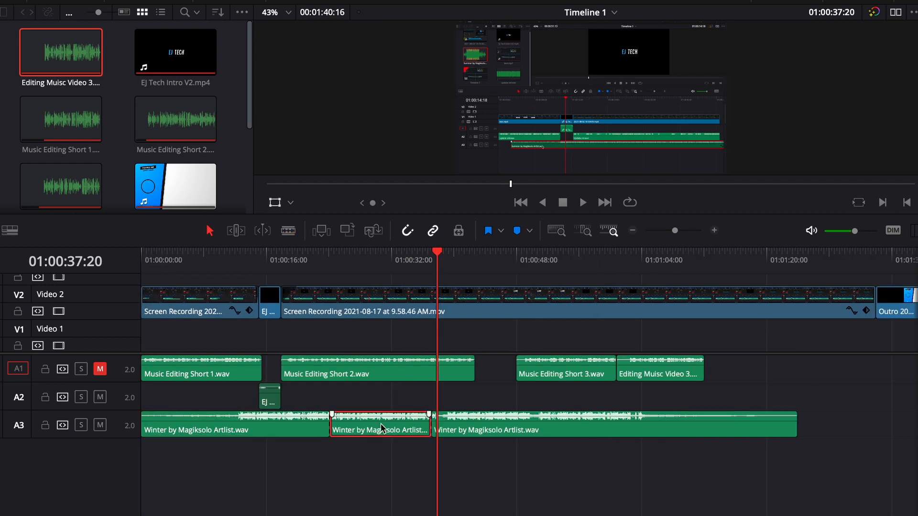
pyautogui.rightClick(371, 423)
pyautogui.click(415, 150)
# Move the remaining Winter clip on A3 along to make room and paste the copied section directly after the original one
pyautogui.moveTo(675, 231); pyautogui.dragTo(686, 235)
pyautogui.hscroll(2, 545, 420)
pyautogui.scroll(-5, 535, 430)
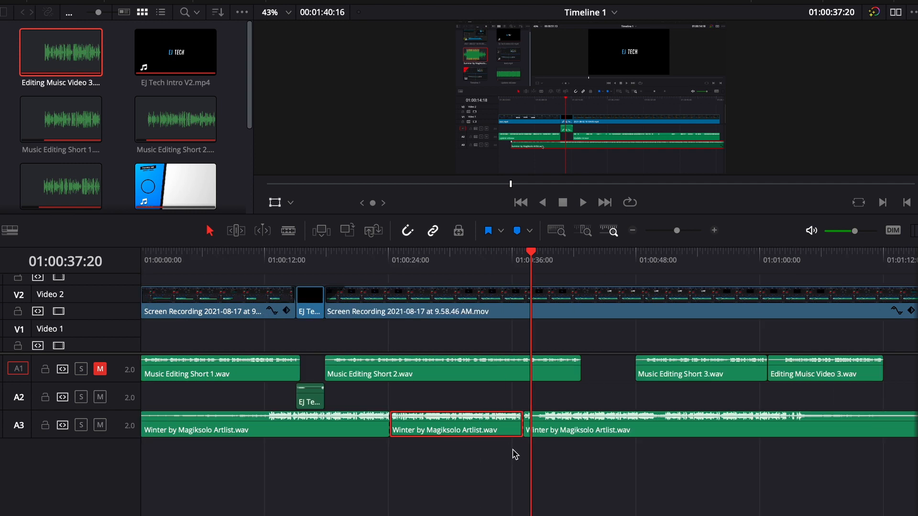
pyautogui.moveTo(588, 426); pyautogui.dragTo(732, 425)
pyautogui.rightClick(508, 432)
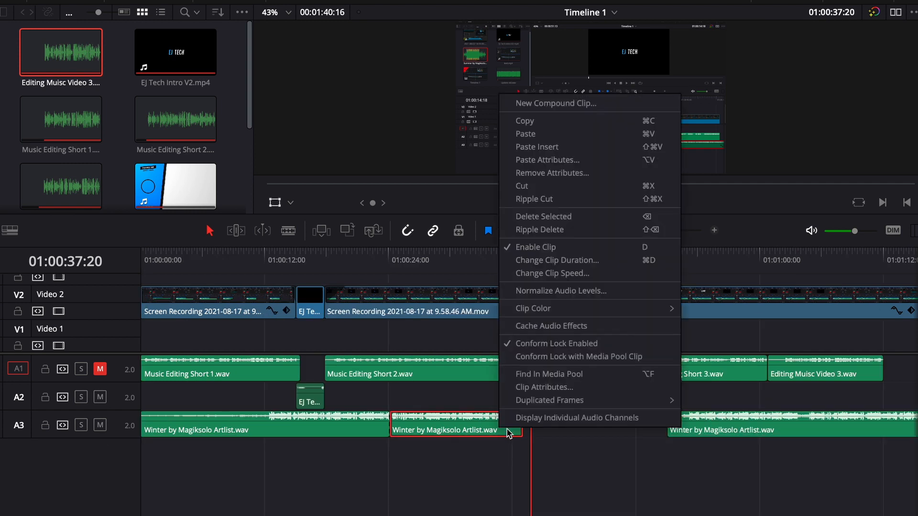
pyautogui.press('Escape')
pyautogui.press('super+v')
pyautogui.hscroll(5, 622, 449)
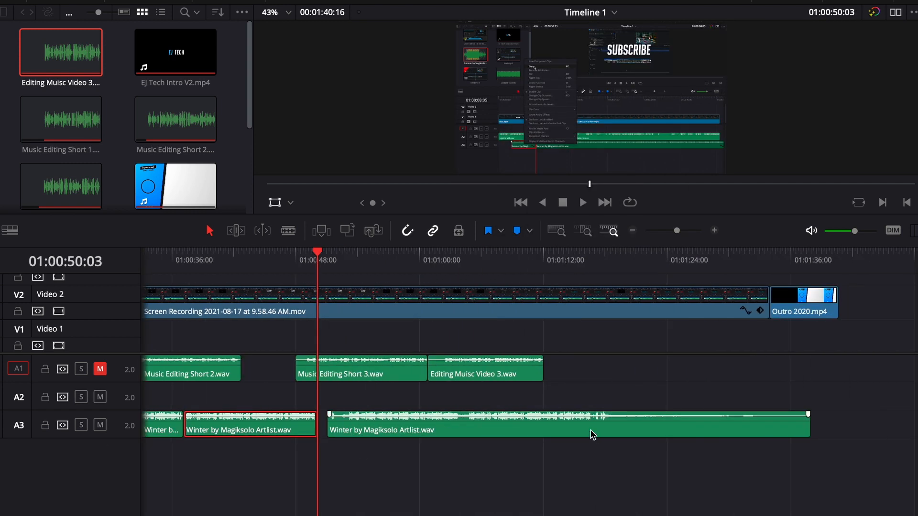
pyautogui.moveTo(593, 435); pyautogui.dragTo(710, 431)
# Try to paste-insert the copied music section into the A3 gap at 01:00:50:03, and undo it
pyautogui.rightClick(325, 431)
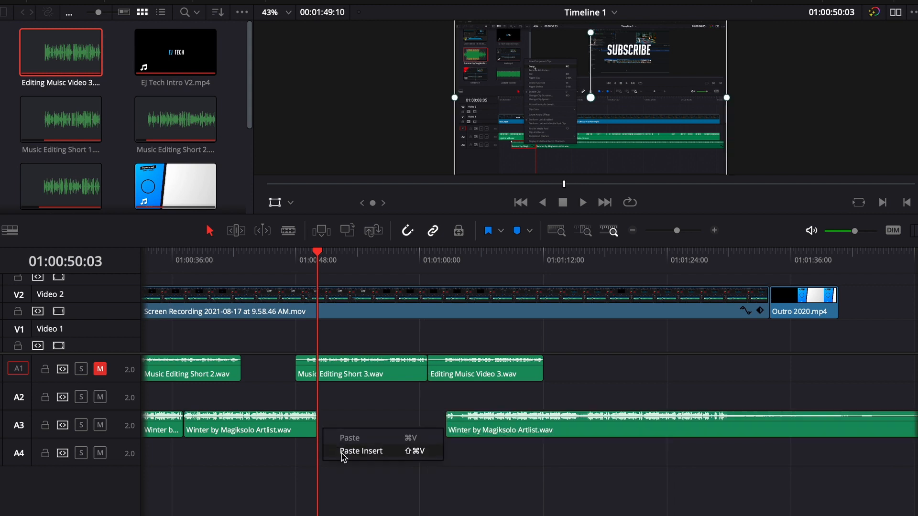
pyautogui.click(343, 454)
pyautogui.rightClick(451, 427)
pyautogui.click(454, 422)
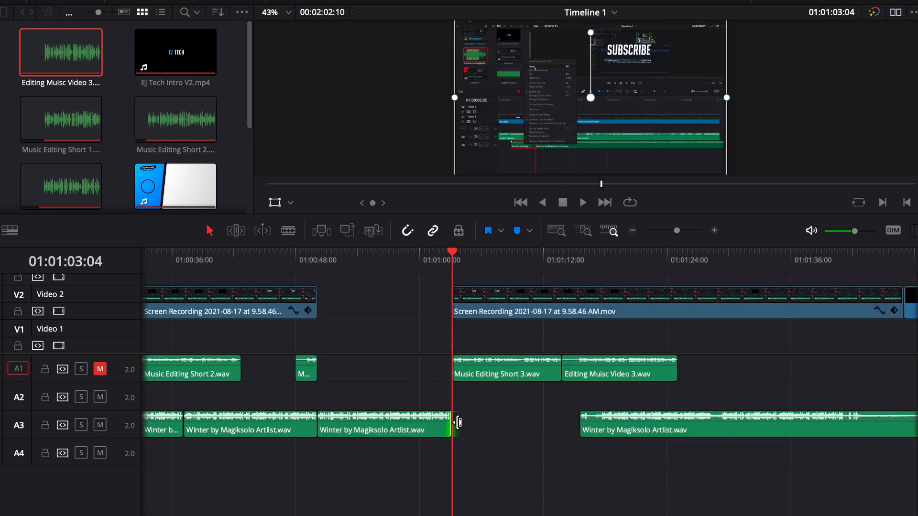
pyautogui.hotkey('ctrl', 'z')
# Paste another copy of the section on A3 at 01:00:50:03 and shift the remaining Winter clip further along
pyautogui.hotkey('ctrl', 'v')
pyautogui.moveTo(488, 430); pyautogui.dragTo(545, 434)
# Place the playhead at the end of the last pasted section, 01:01:03:04, and paste one more copy on A3
pyautogui.click(771, 334)
pyautogui.press('Down')
pyautogui.click(492, 434)
pyautogui.click(454, 428)
pyautogui.click(451, 428)
pyautogui.click(453, 428)
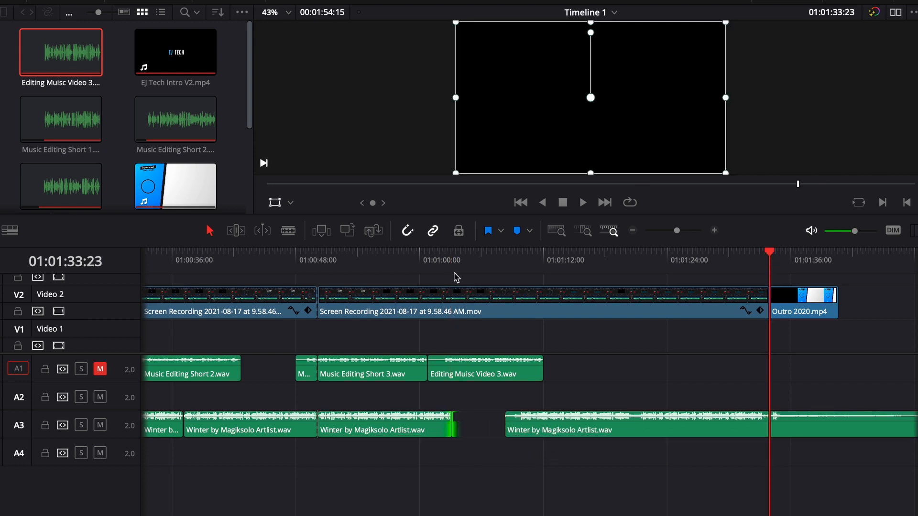
pyautogui.click(454, 273)
pyautogui.rightClick(460, 422)
pyautogui.click(461, 425)
pyautogui.rightClick(461, 426)
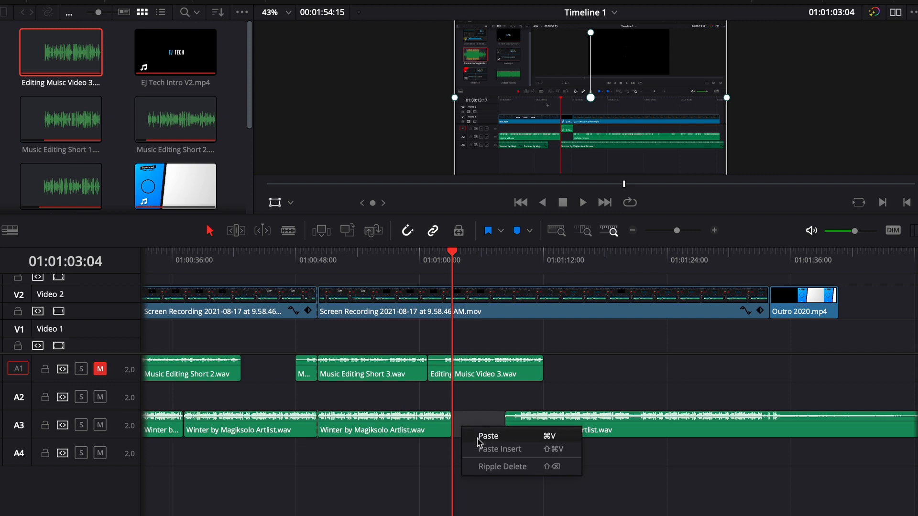
pyautogui.click(480, 439)
# Reposition the remaining Winter clip on A3 so it starts directly after the last pasted copy
pyautogui.moveTo(665, 430); pyautogui.dragTo(685, 431)
pyautogui.moveTo(637, 432); pyautogui.dragTo(669, 432)
pyautogui.moveTo(639, 425); pyautogui.dragTo(587, 426)
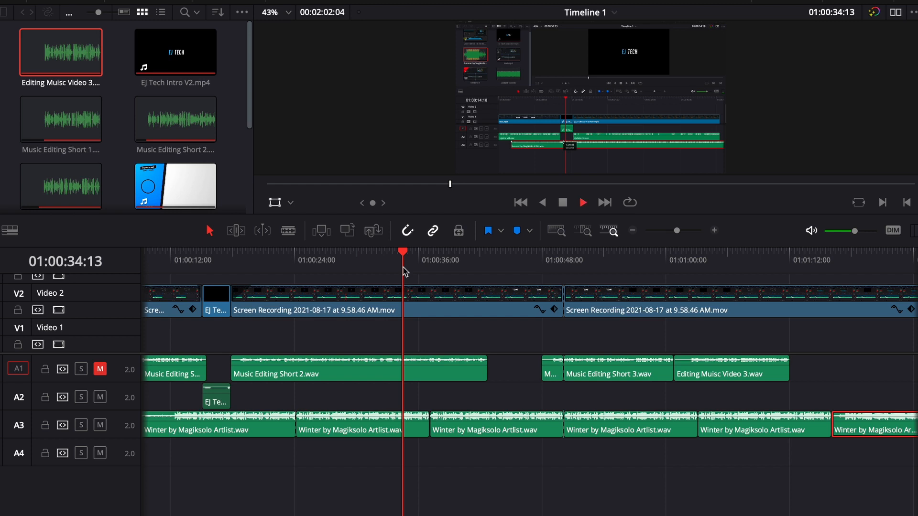
# Play back the join between looped music sections on A3 around 01:00:37 twice to check how it sounds
pyautogui.press('space')
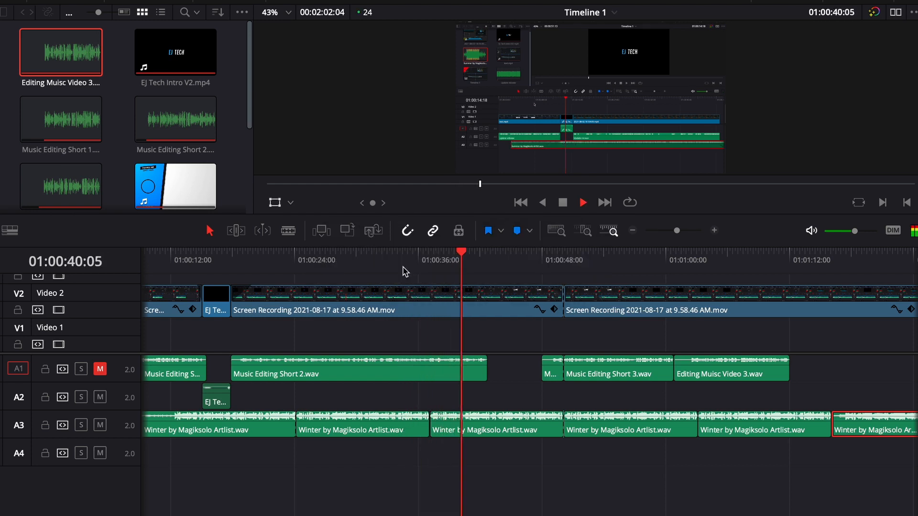
pyautogui.press('space')
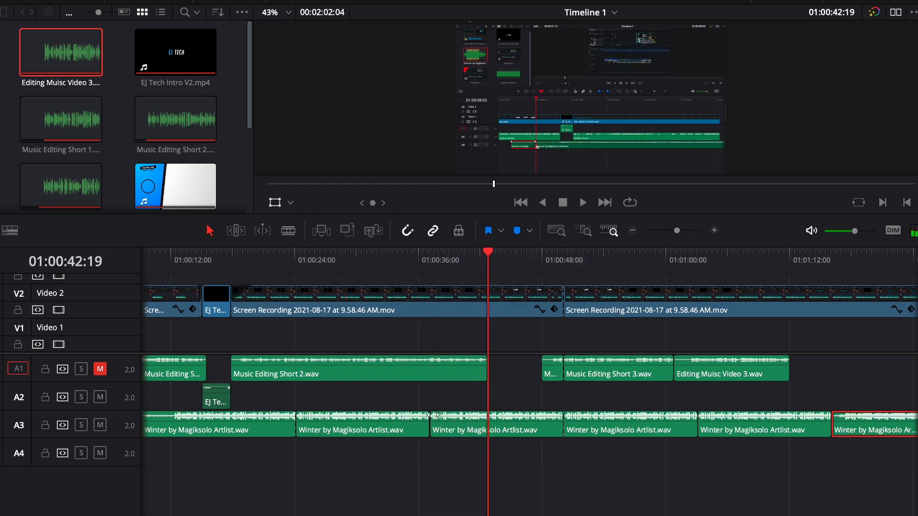
pyautogui.click(429, 263)
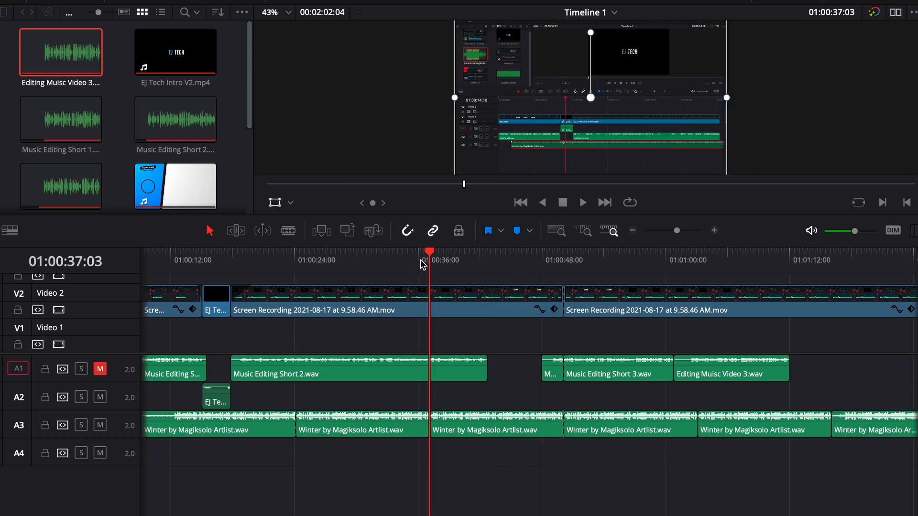
pyautogui.click(416, 263)
pyautogui.press('space')
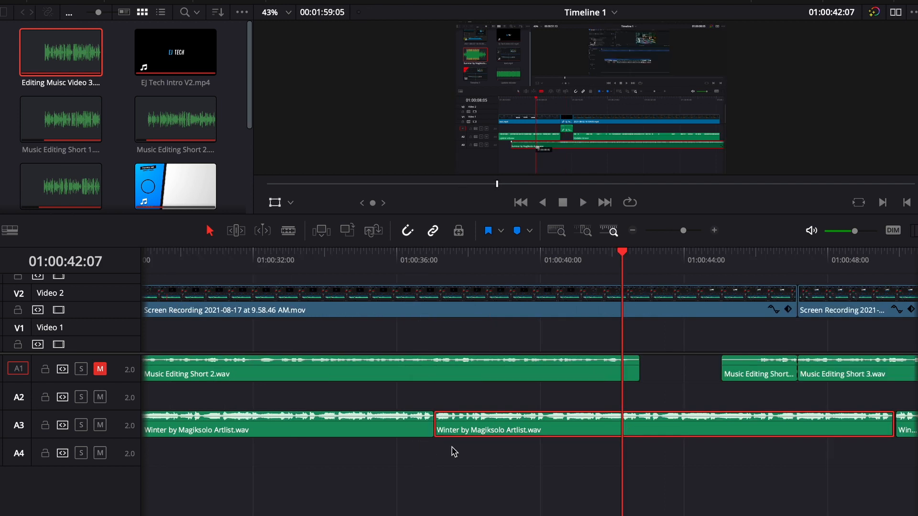
# Apply the Cross Fade 0 dB audio transition to the join at about 01:00:37 on A3 and play it back
pyautogui.click(146, 1)
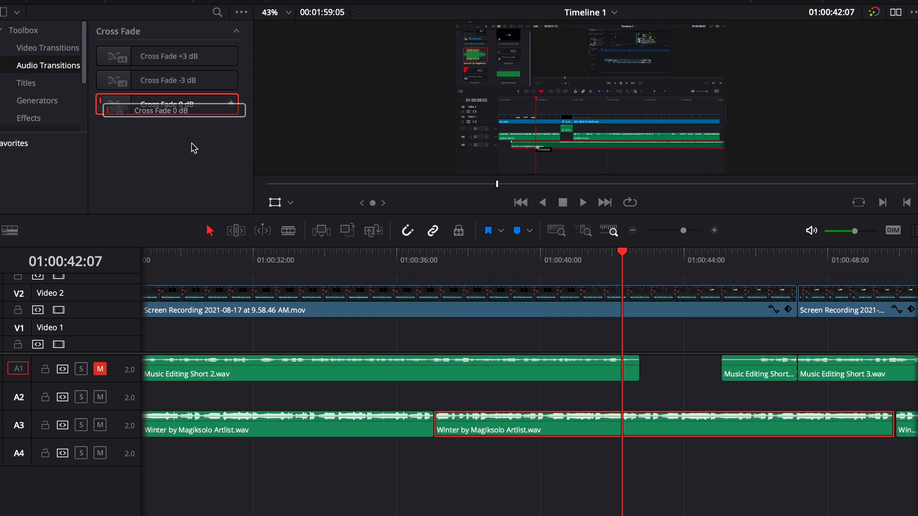
pyautogui.moveTo(194, 147); pyautogui.dragTo(441, 423)
pyautogui.click(687, 230)
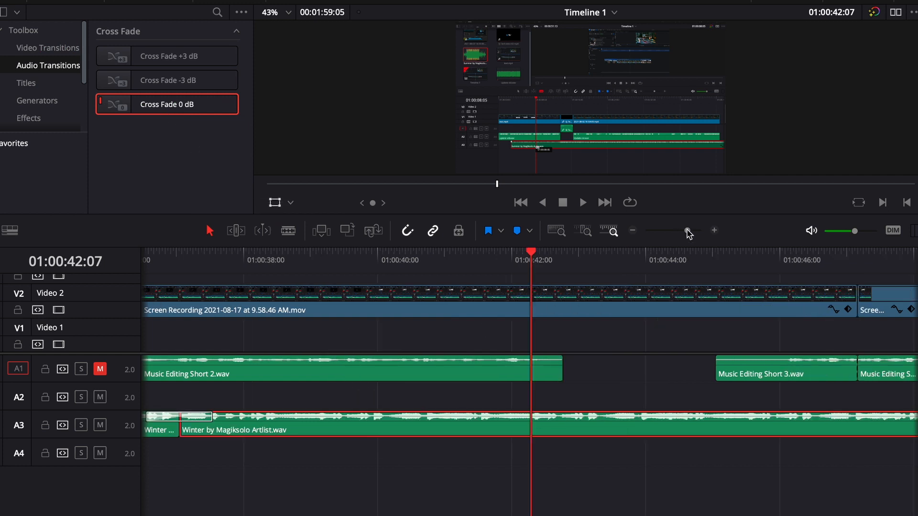
pyautogui.hscroll(-8, 474, 358)
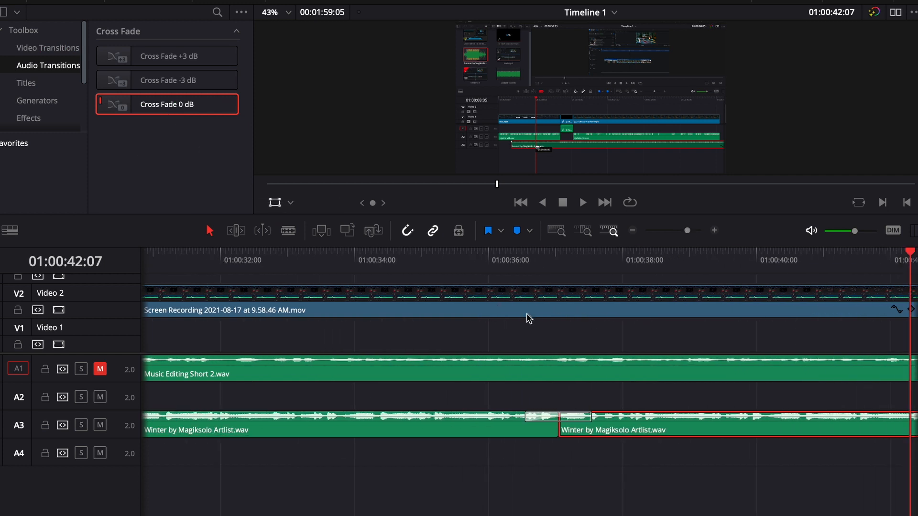
pyautogui.hscroll(3, 529, 319)
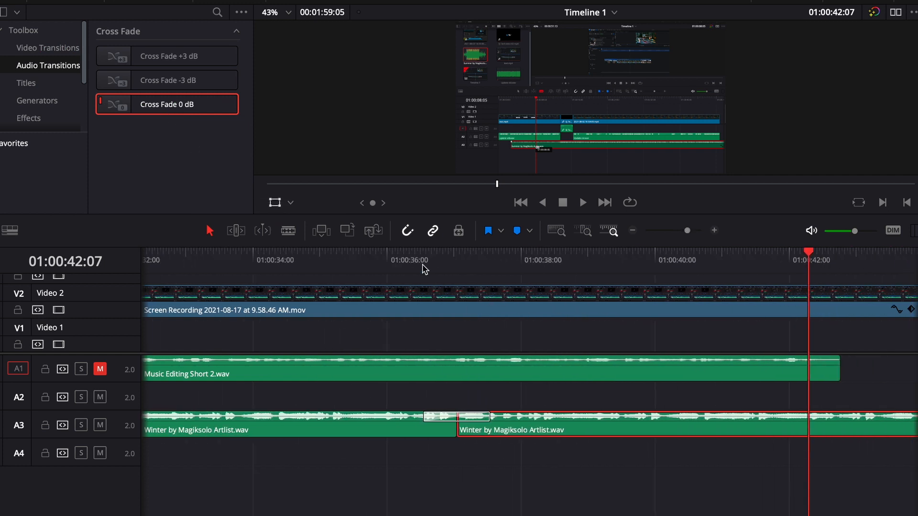
pyautogui.click(382, 261)
pyautogui.press('space')
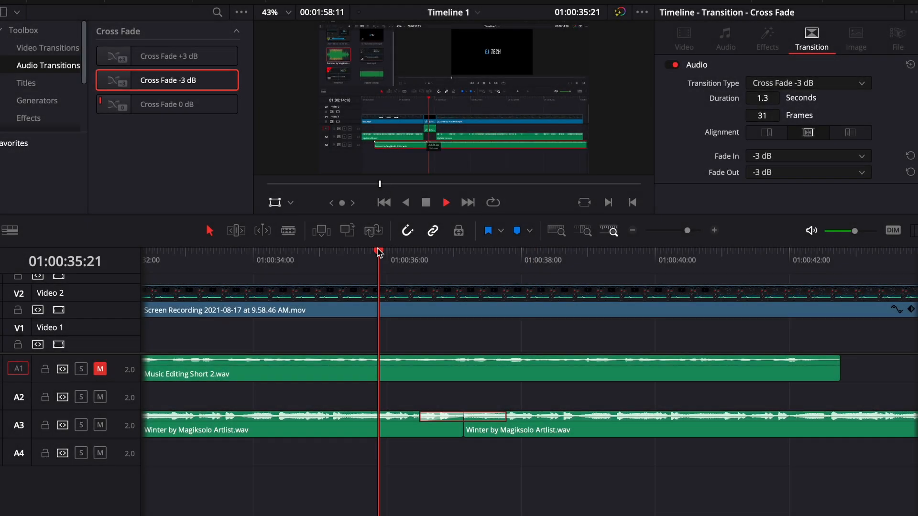